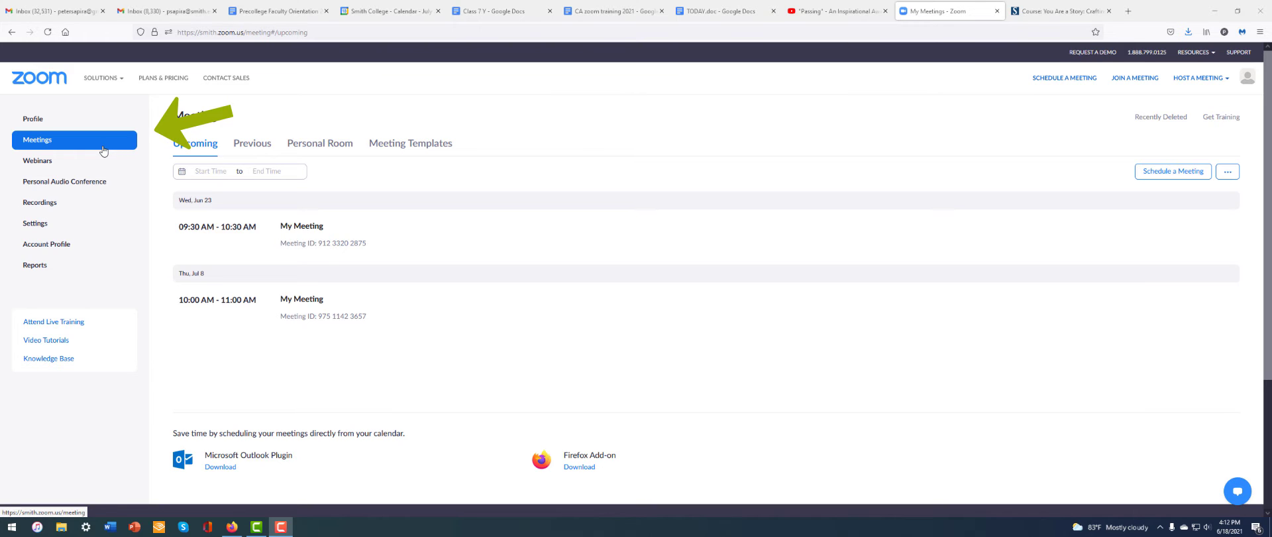
Start scheduling a new meeting and set its topic to "My Class"
left_click(1173, 171)
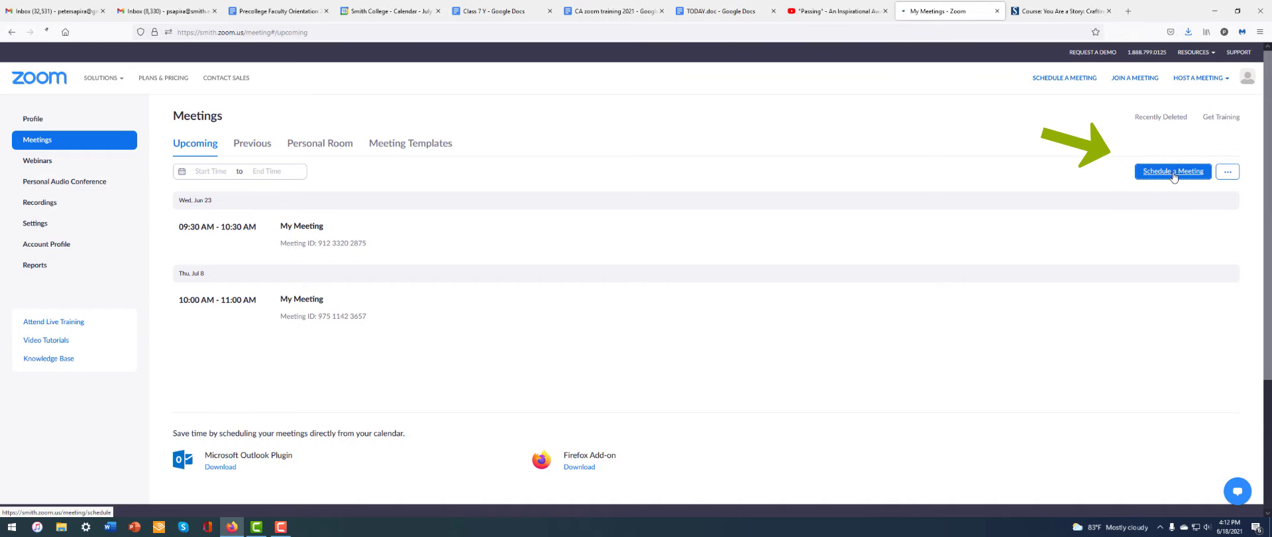
left_click_drag(444, 206, 342, 207)
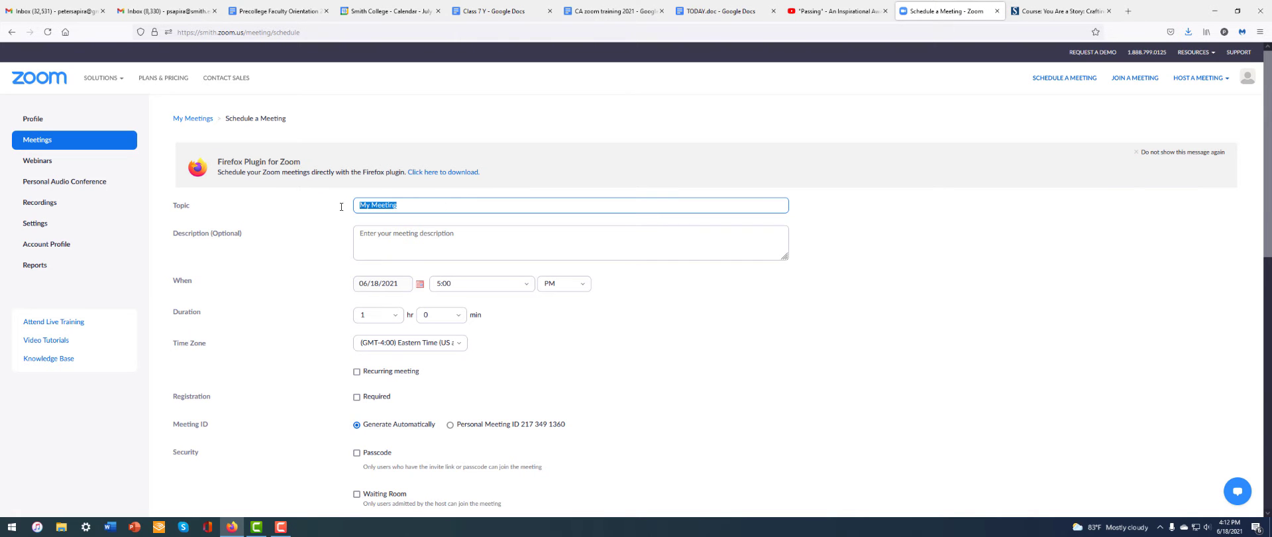
type("My Class")
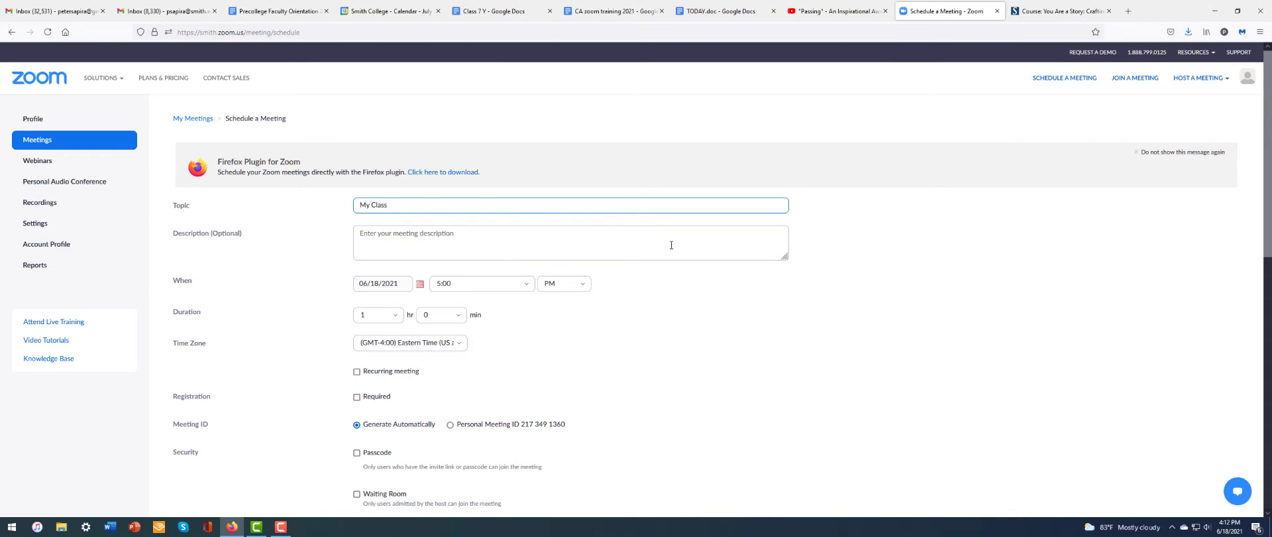
Set the meeting's start date to 07/26/2021
scroll(670, 244, "down", 1)
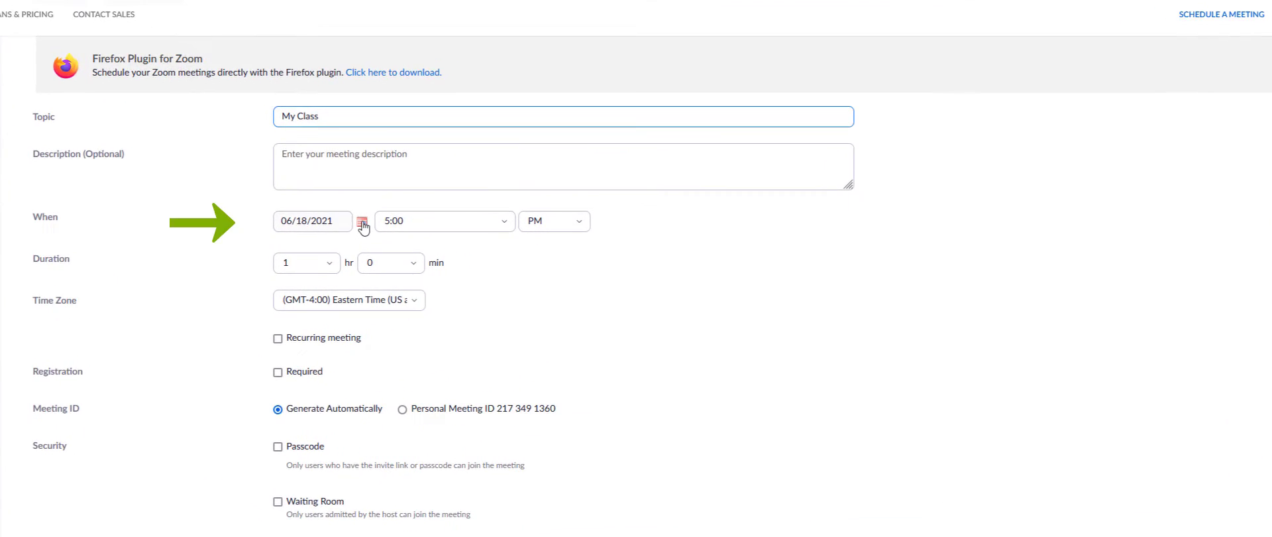
left_click(361, 223)
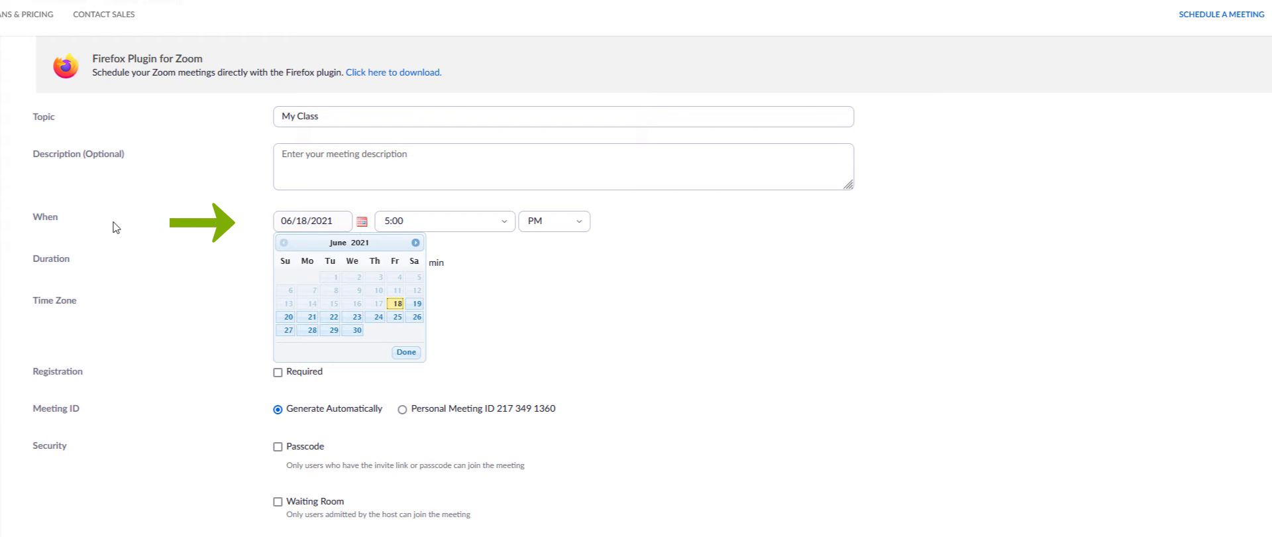
left_click(416, 243)
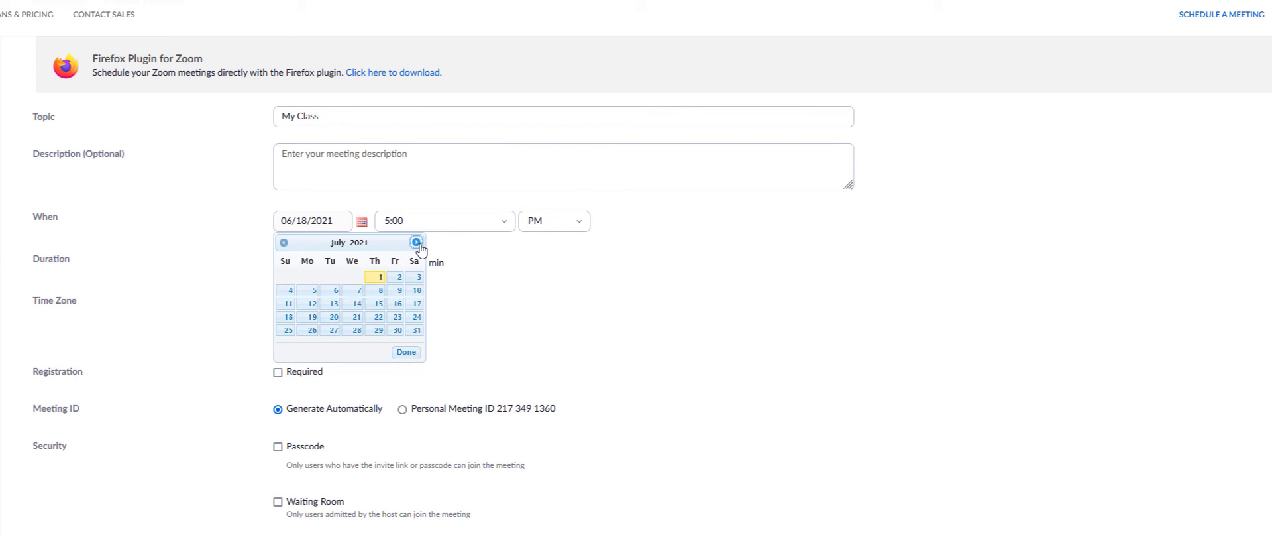
left_click(312, 331)
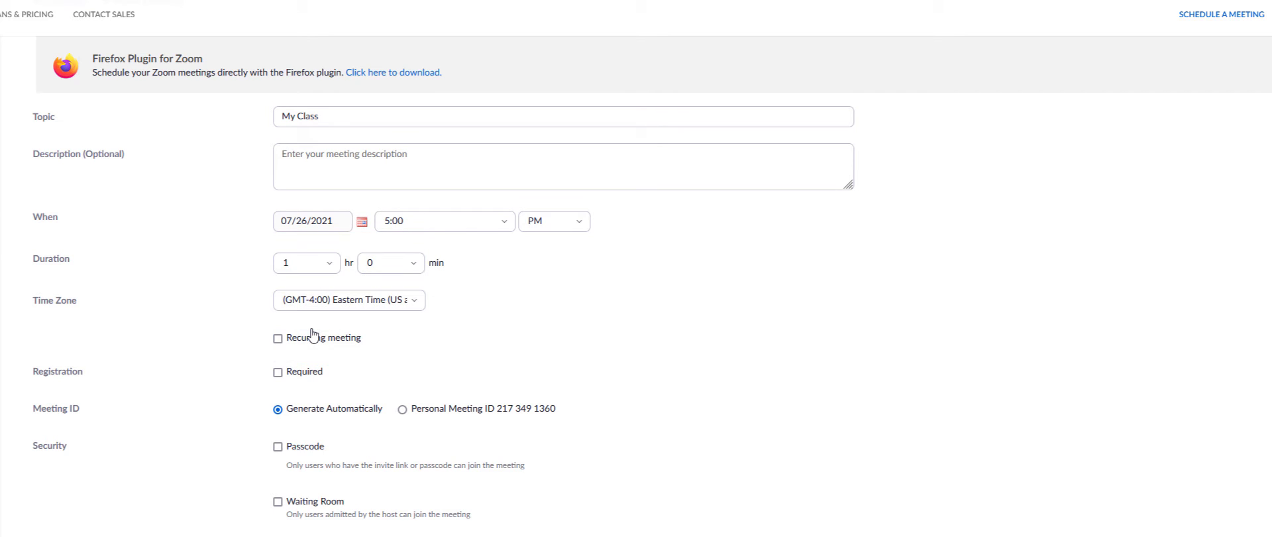
Set the meeting's start time to 9:00 AM and its duration to 3 hours
left_click(500, 220)
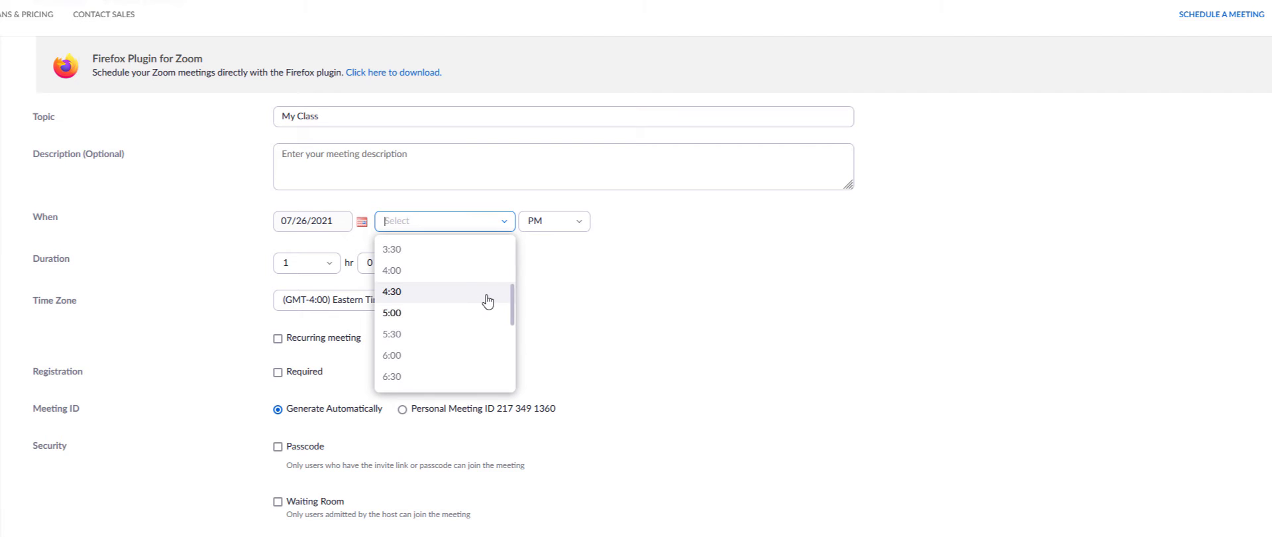
scroll(464, 295, "down", 3)
left_click(434, 297)
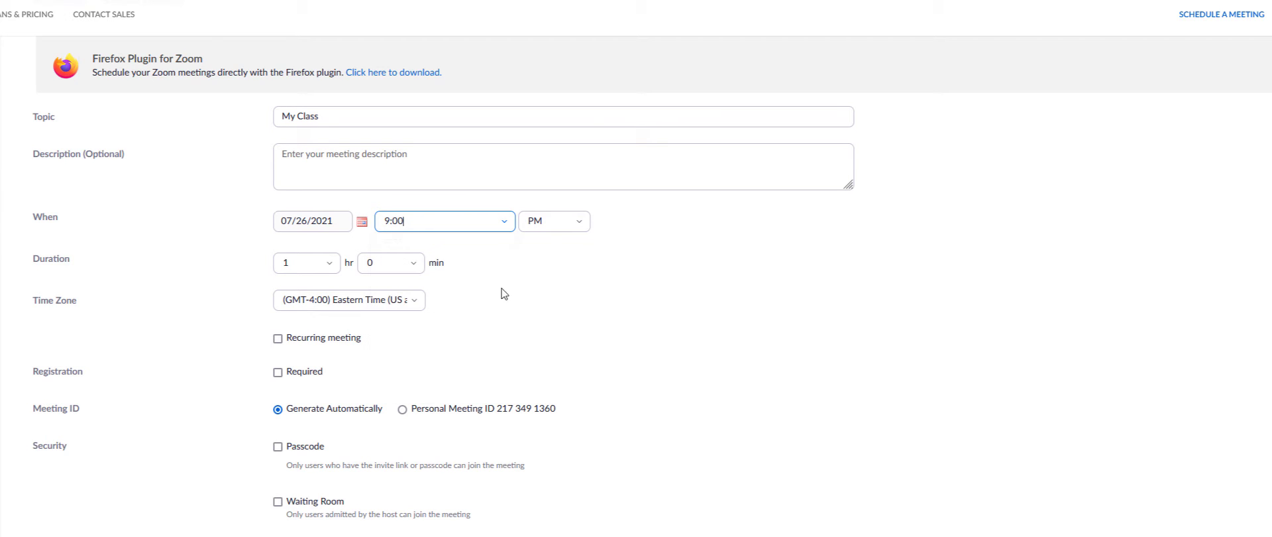
left_click(577, 226)
left_click(560, 258)
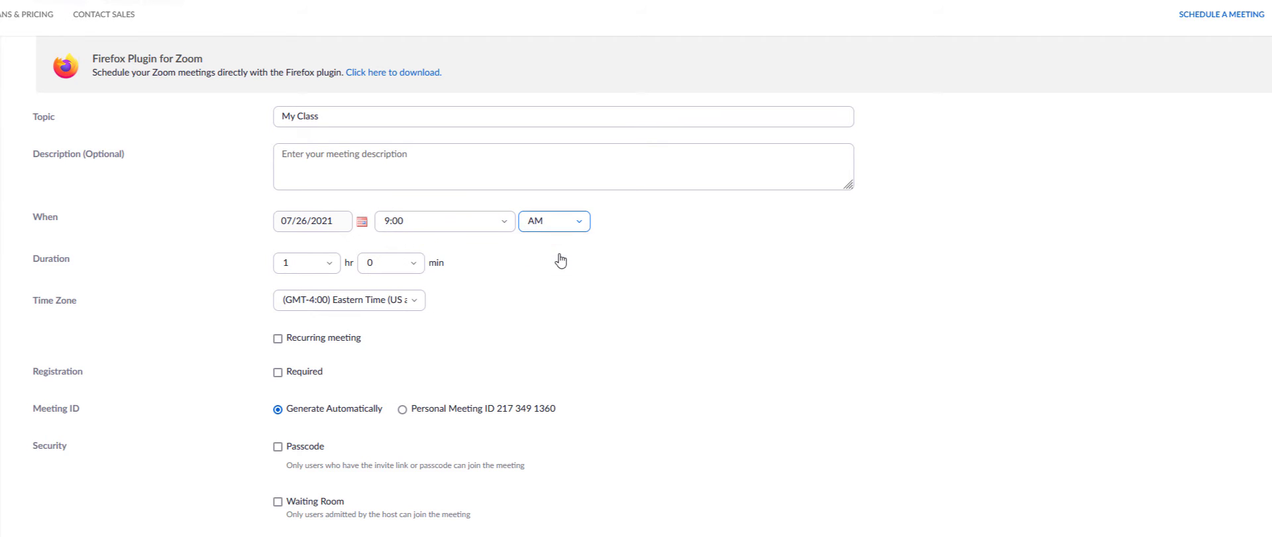
left_click(331, 266)
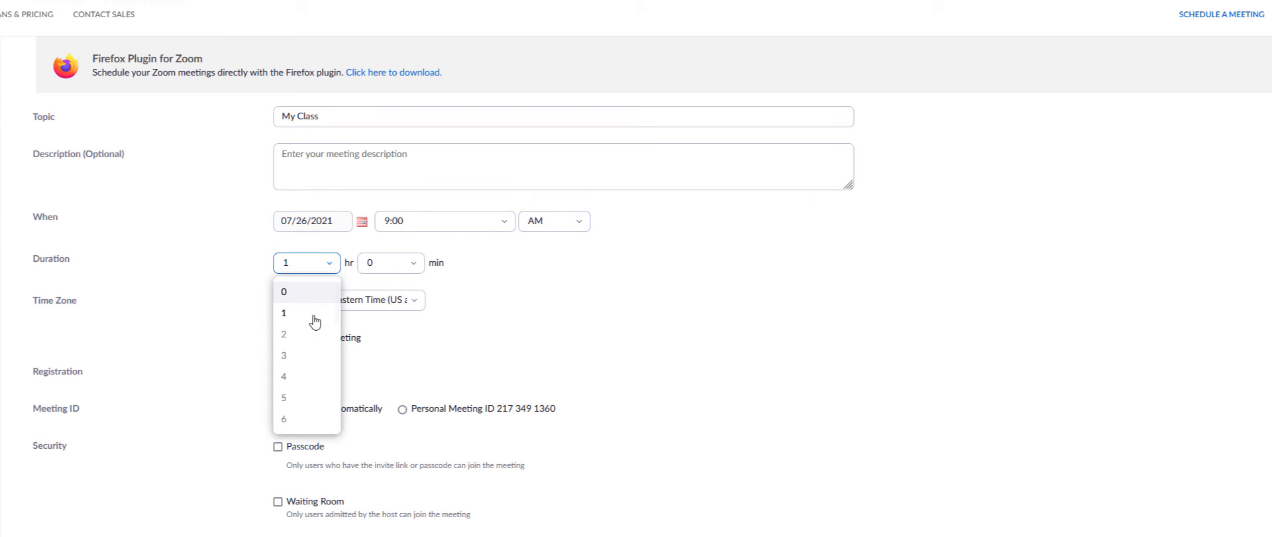
left_click(300, 357)
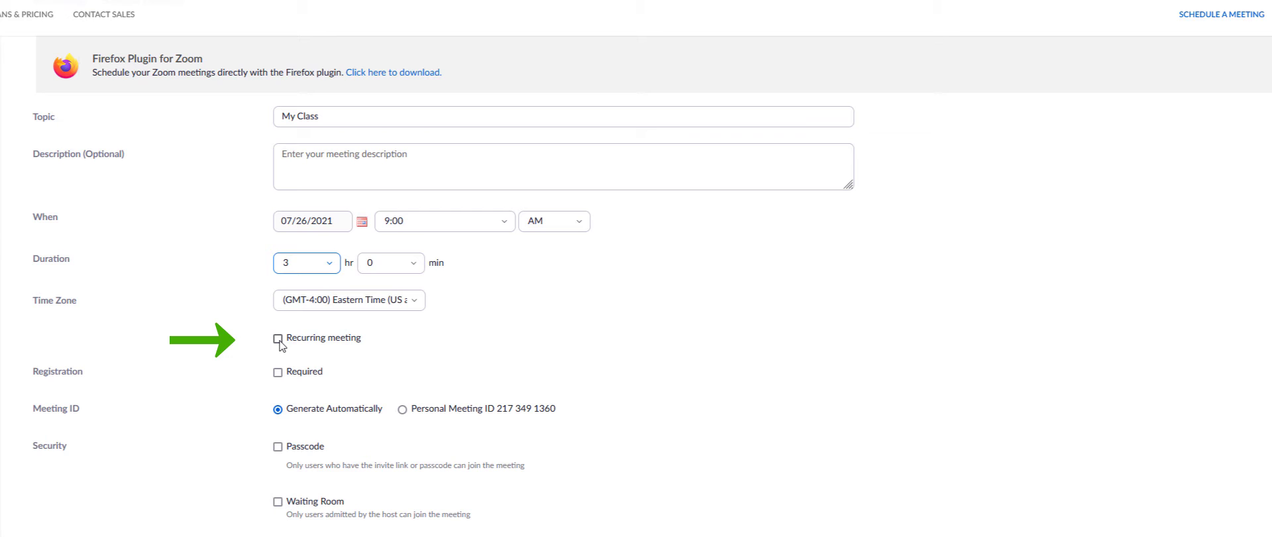
Make the meeting recur weekly on Monday, Tuesday, Wednesday, Thursday and Friday
left_click(279, 339)
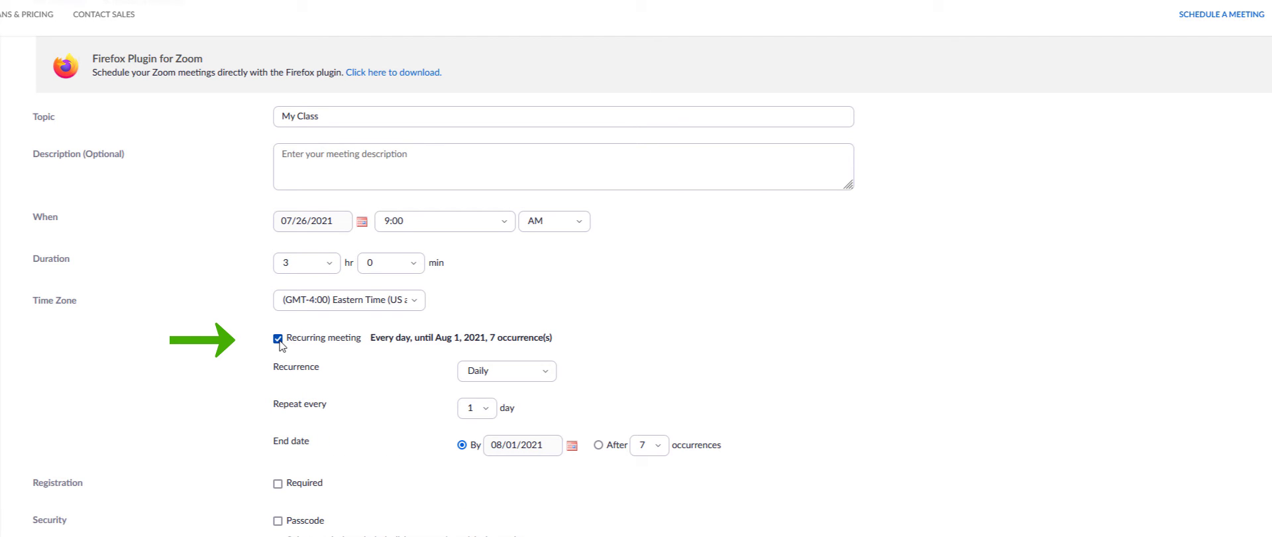
left_click(548, 373)
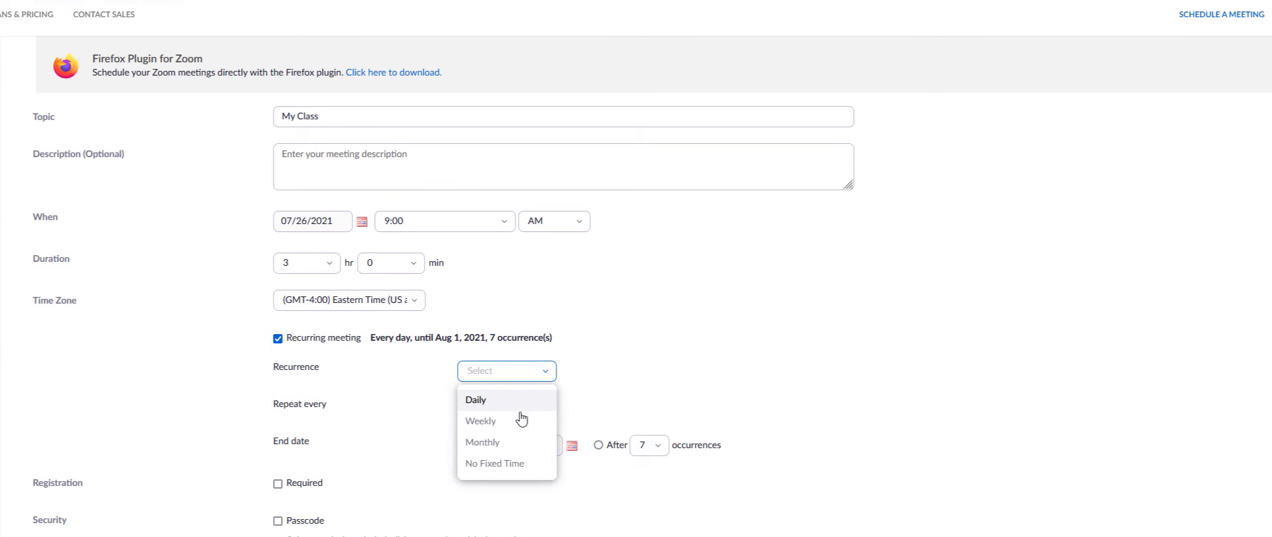
left_click(517, 416)
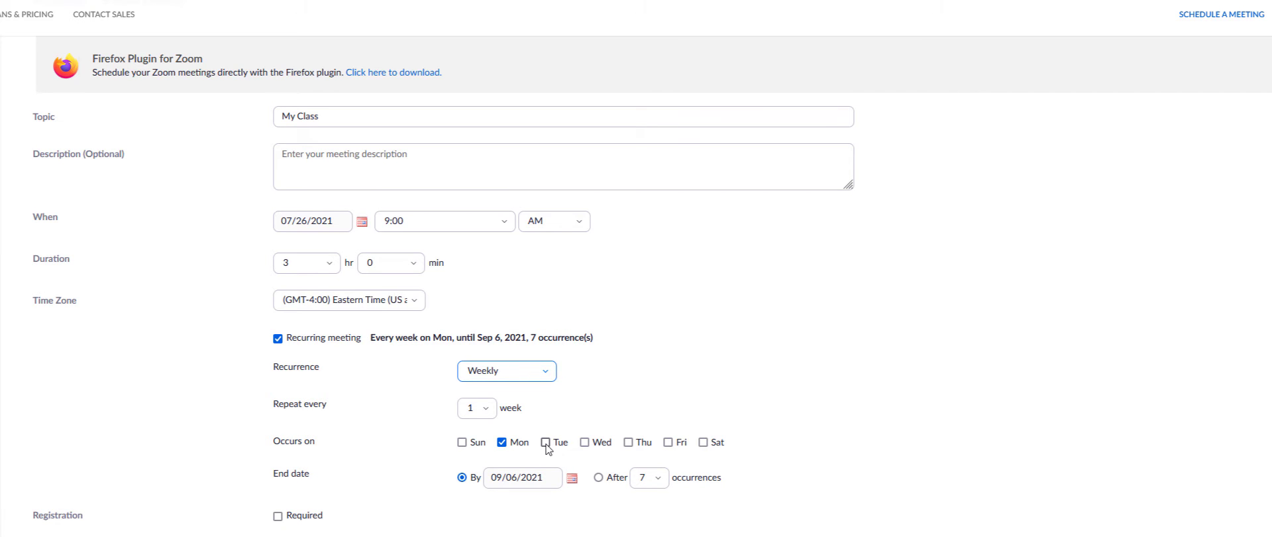
left_click(546, 443)
left_click(585, 443)
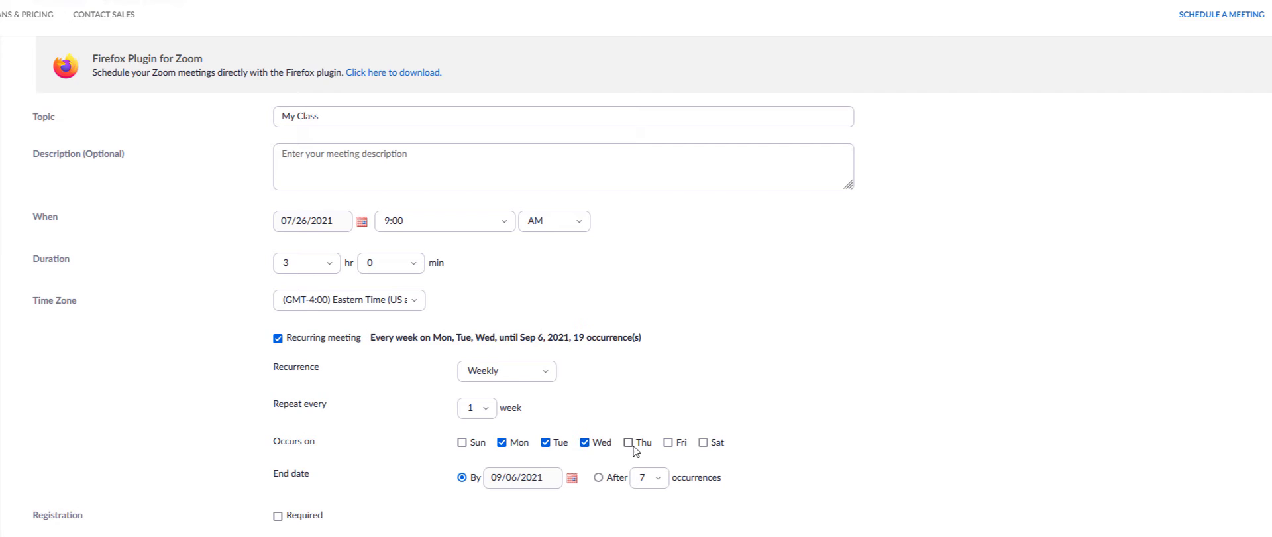
left_click(628, 442)
left_click(668, 443)
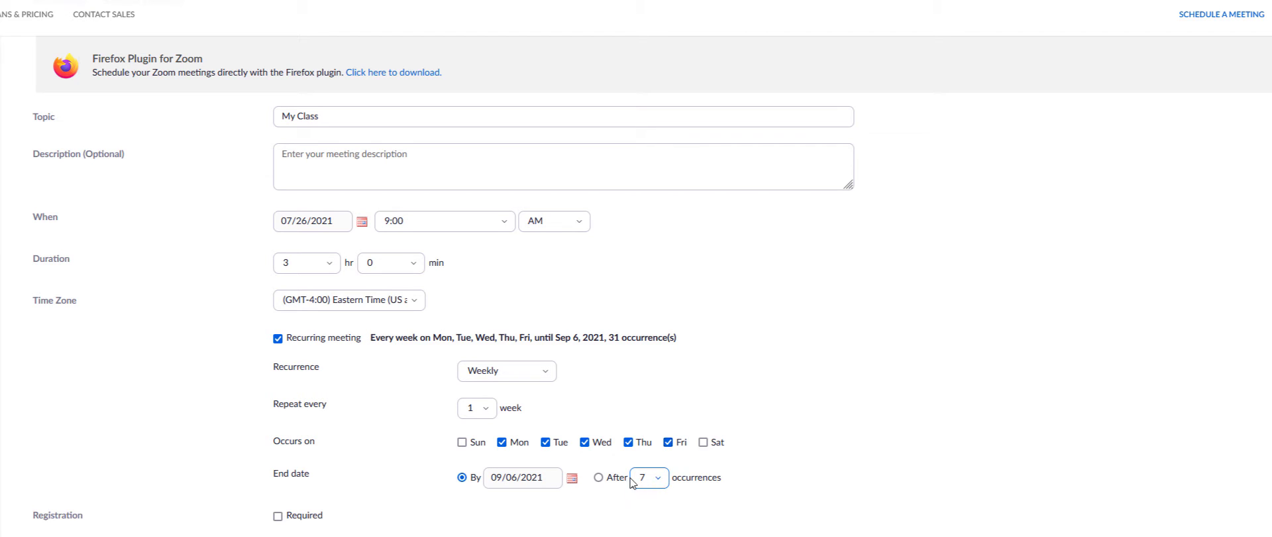
Set the recurring meeting to end after 10 occurrences
left_click(598, 477)
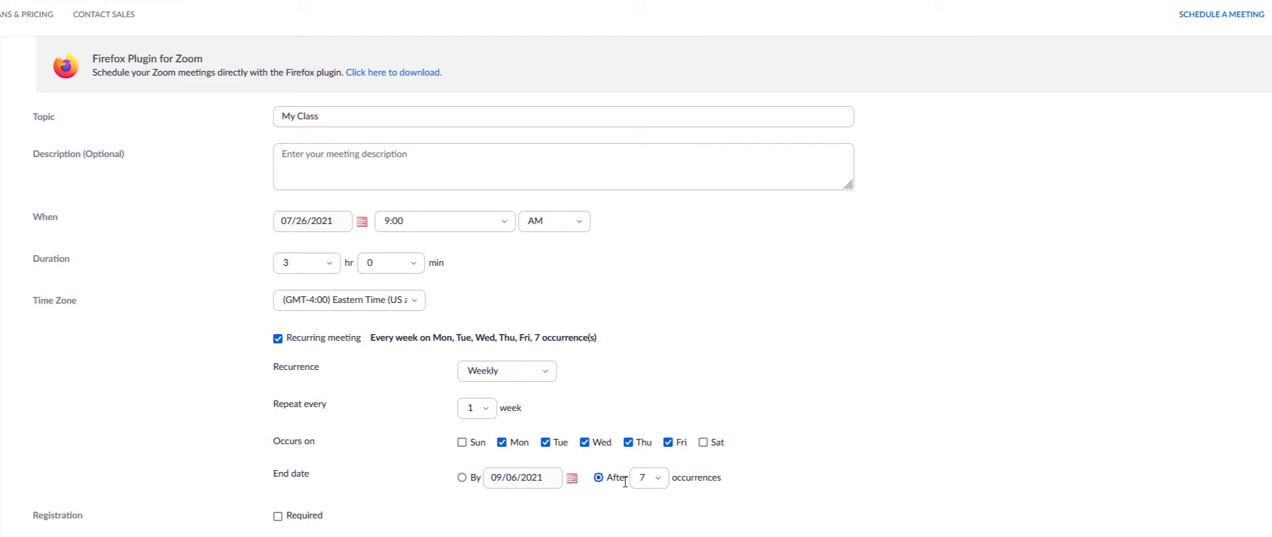
left_click(659, 479)
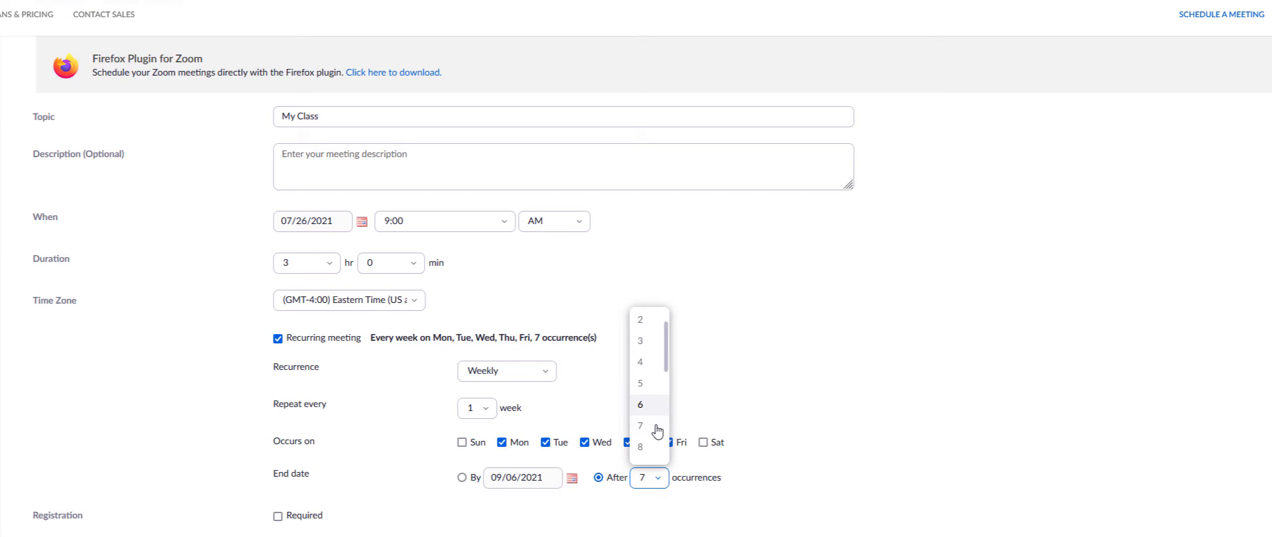
scroll(656, 424, "down", 1)
left_click(652, 405)
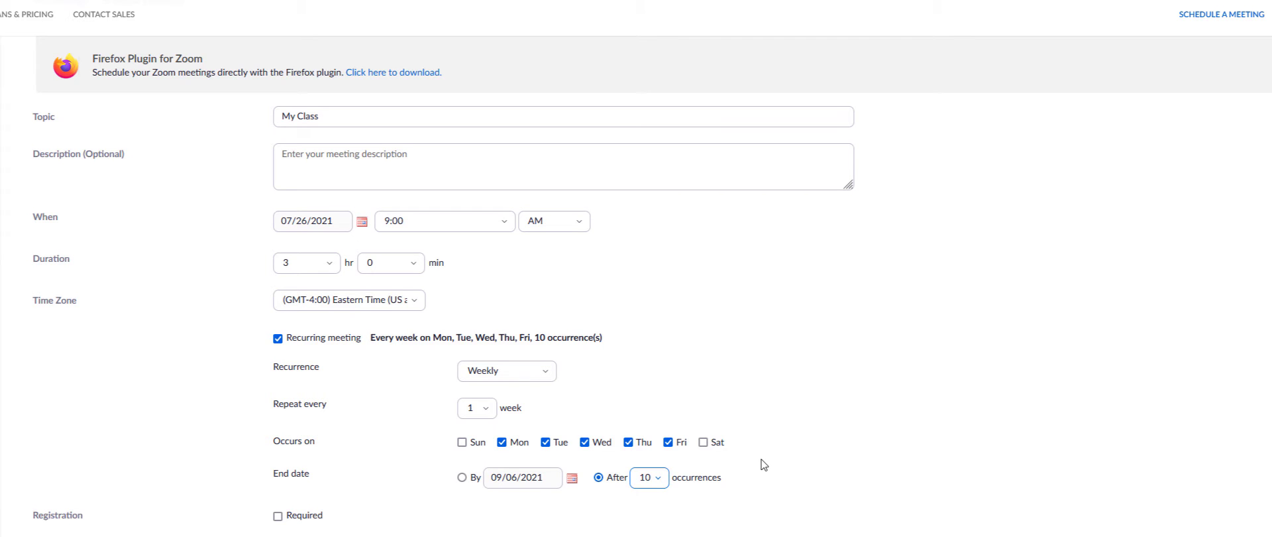
Enable the Waiting Room and the option to mute participants upon entry
scroll(764, 464, "down", 3)
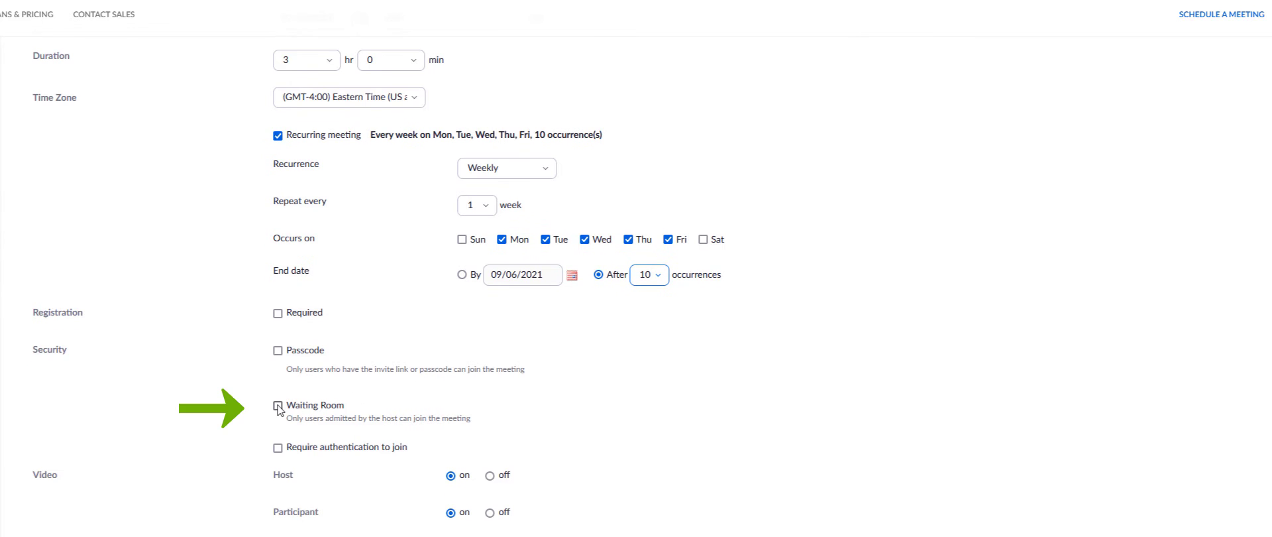
left_click(277, 405)
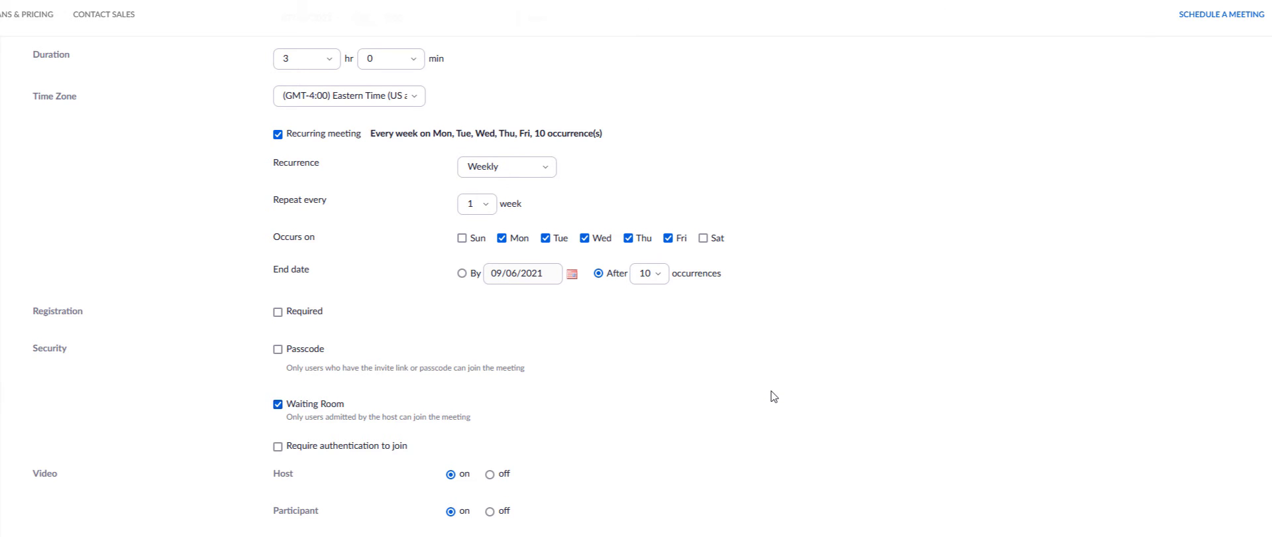
scroll(773, 397, "down", 2)
scroll(773, 396, "down", 4)
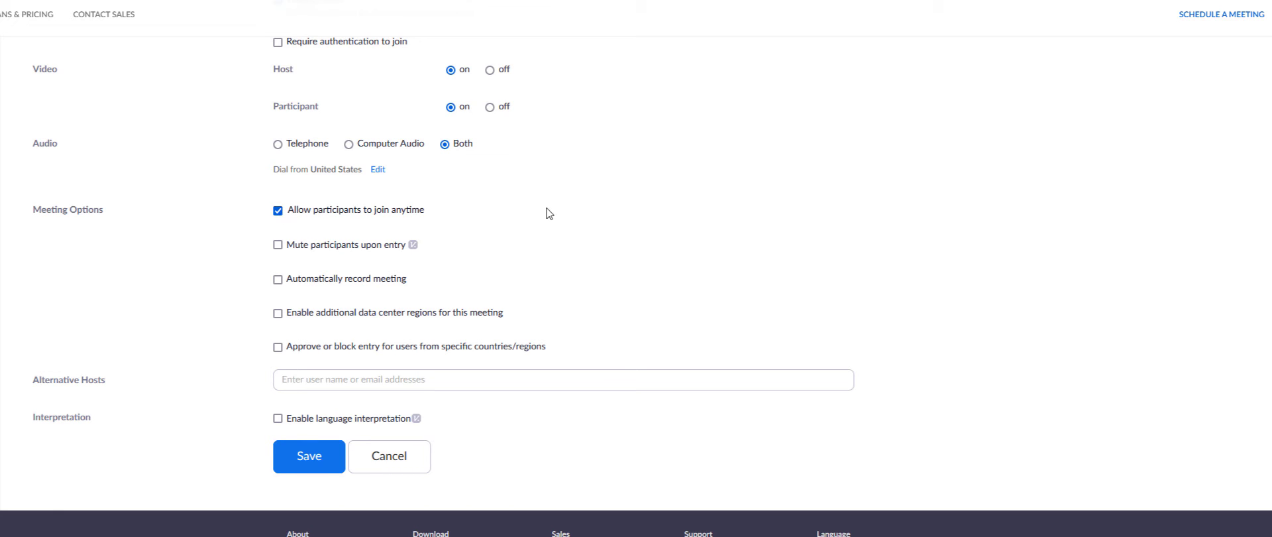
left_click(277, 245)
Leave the alternative hosts empty, save the "My Class" meeting and copy its invite link
left_click(571, 378)
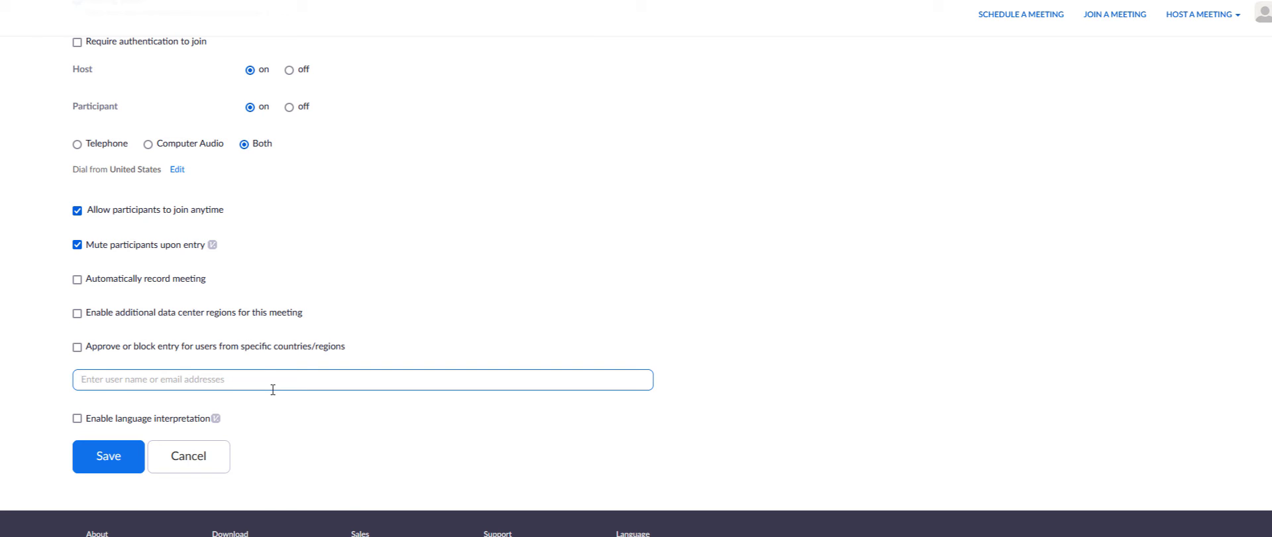
left_click(109, 463)
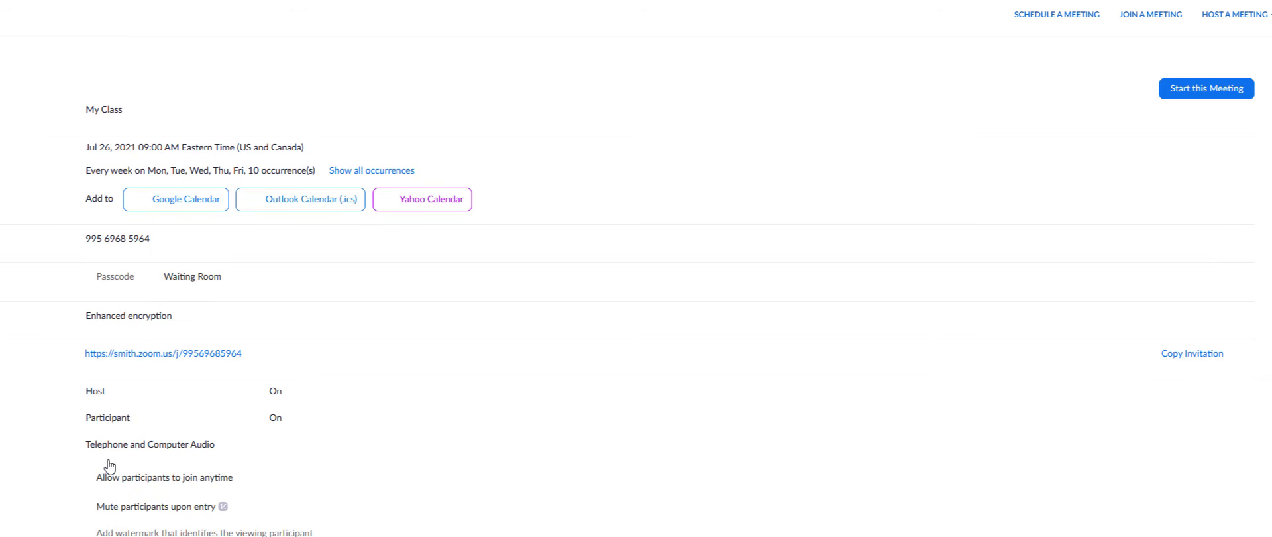
right_click(182, 345)
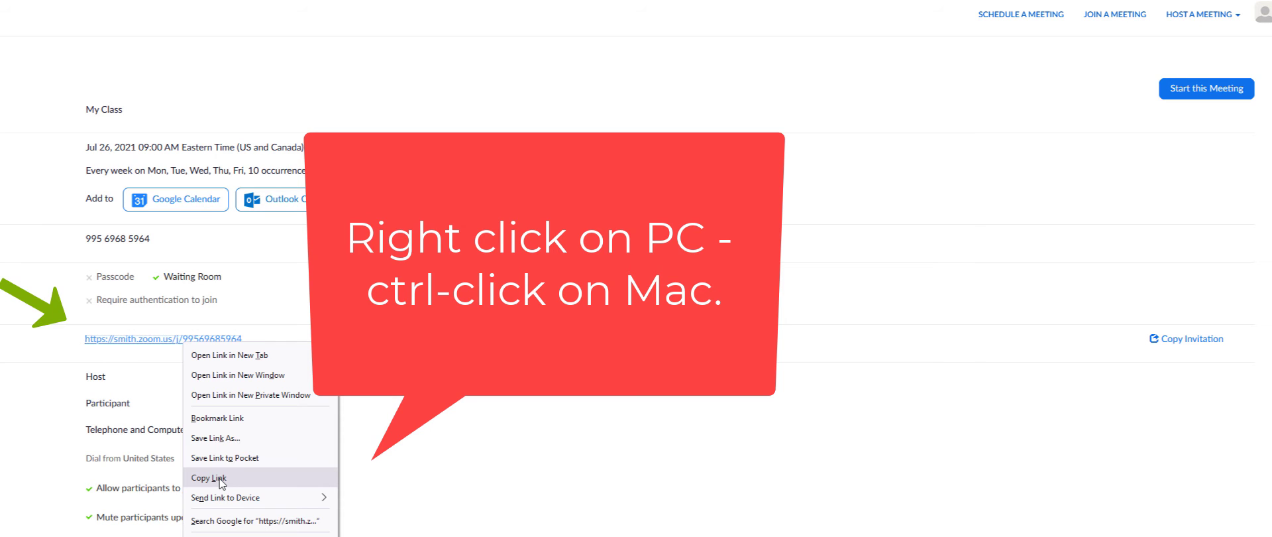
left_click(220, 478)
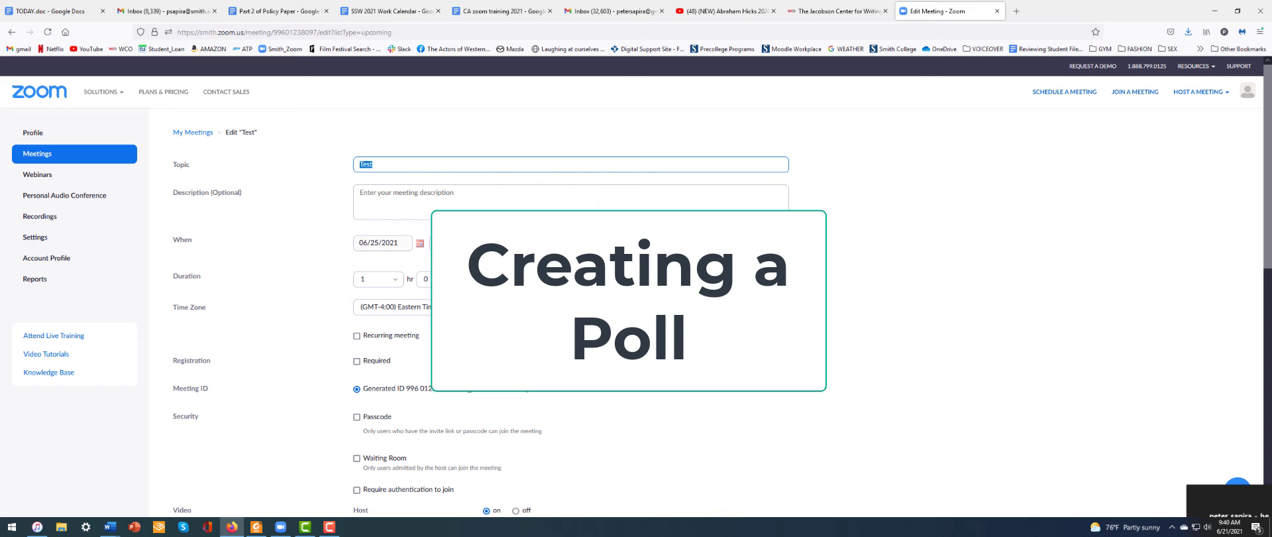
Save the existing "Test" meeting with its current settings and locate the Poll section on its details page
left_click(480, 167)
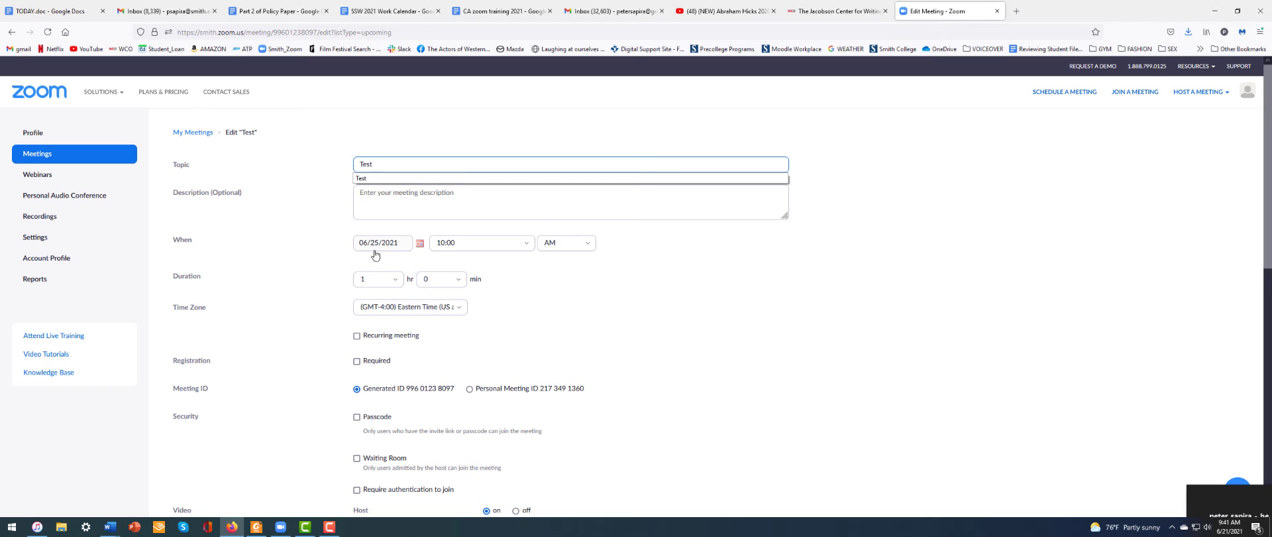
scroll(536, 262, "down", 1)
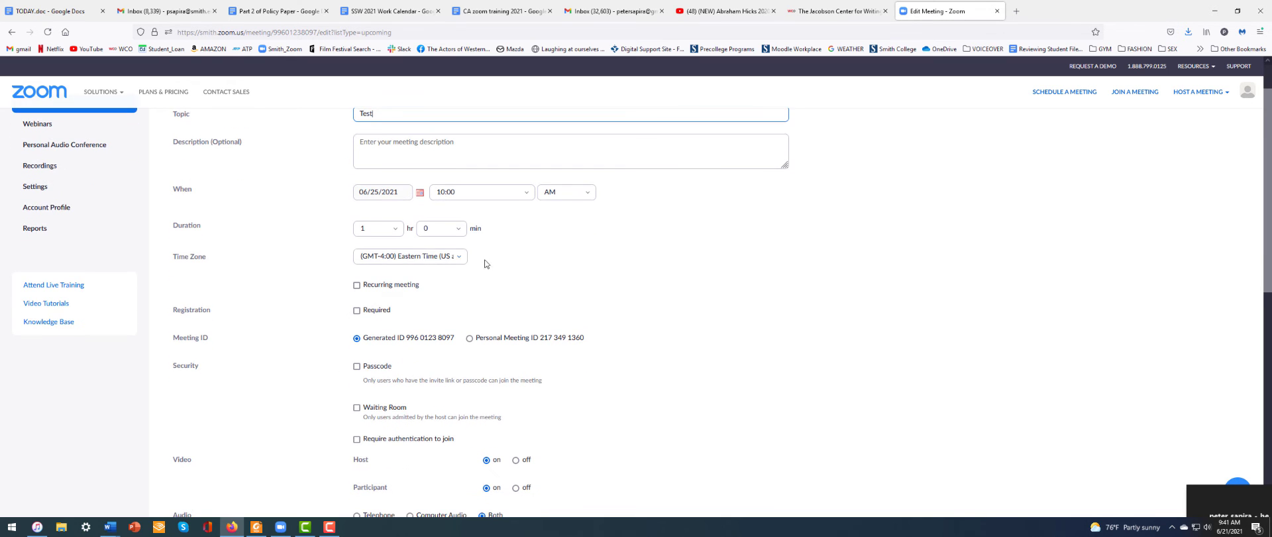
scroll(401, 240, "down", 4)
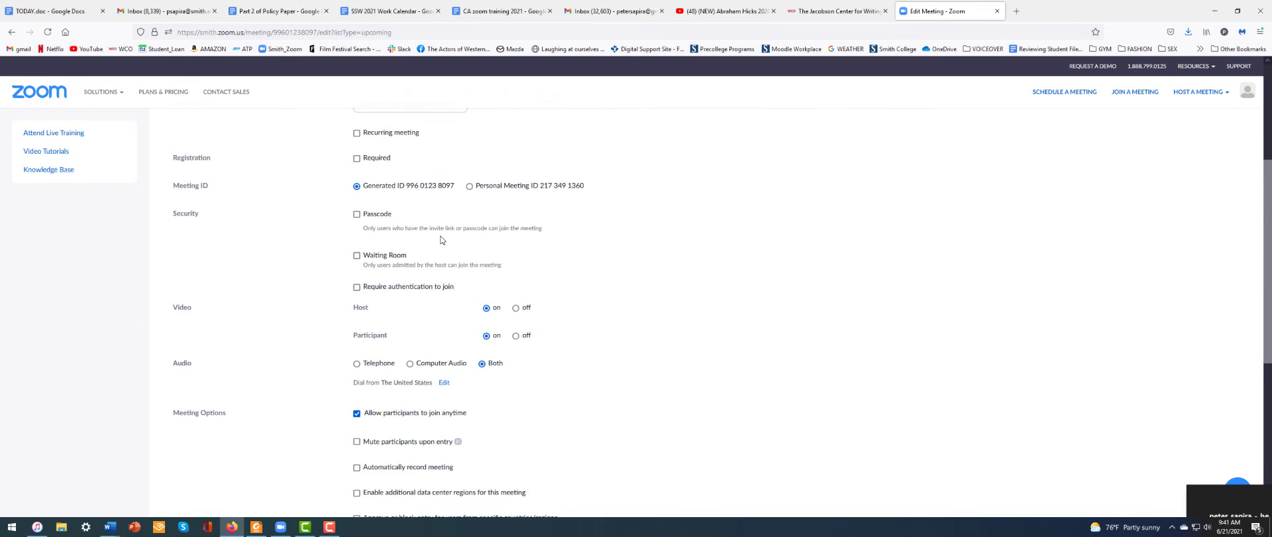
scroll(441, 239, "down", 2)
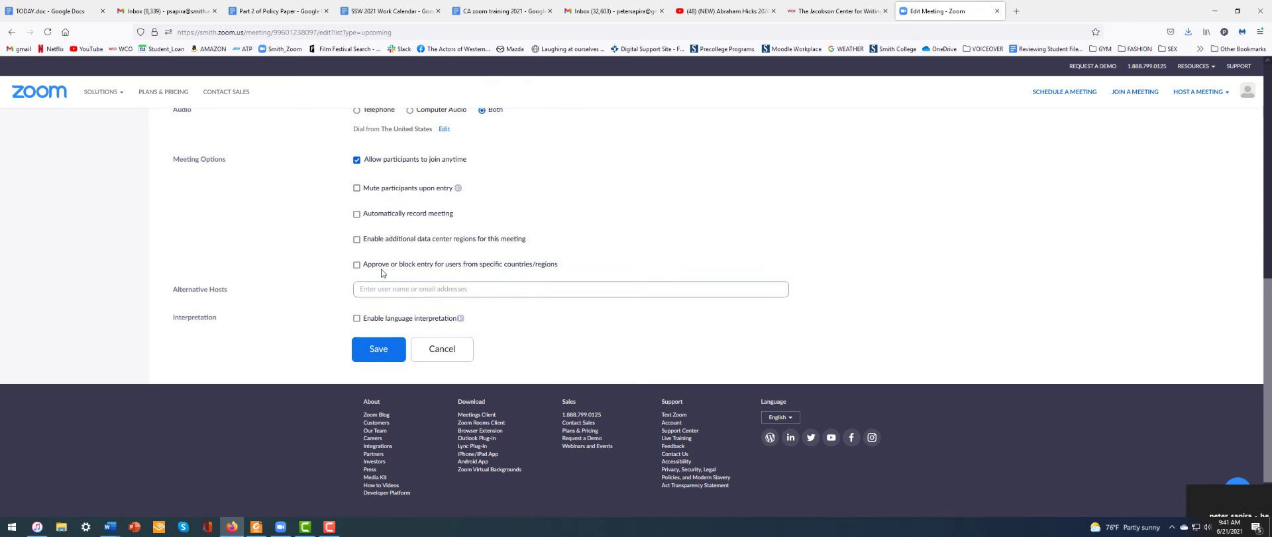
left_click(421, 287)
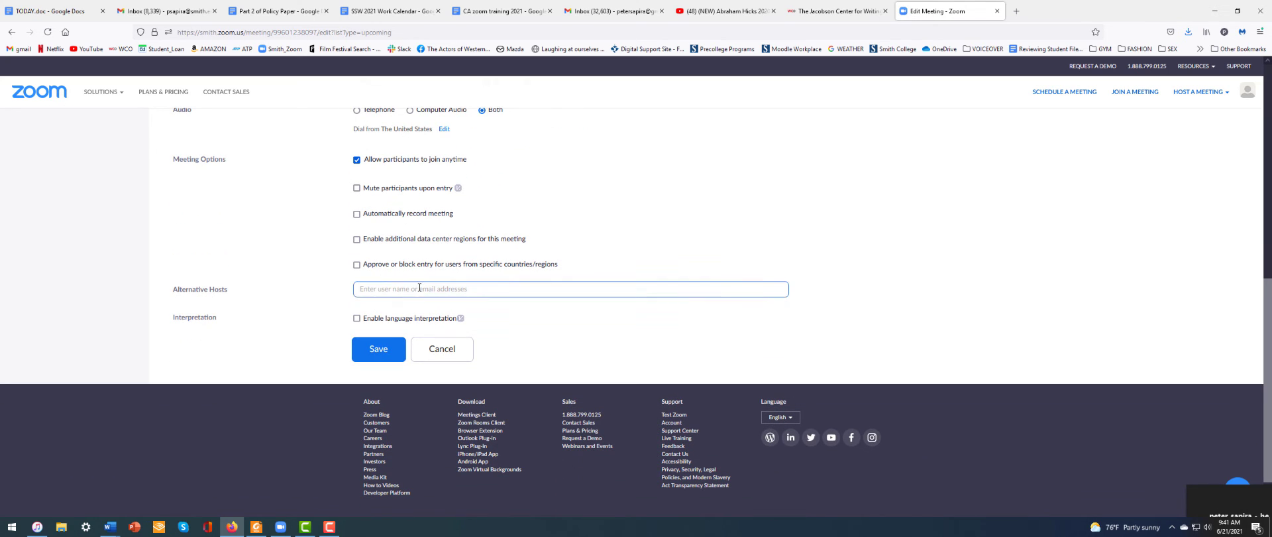
left_click(273, 299)
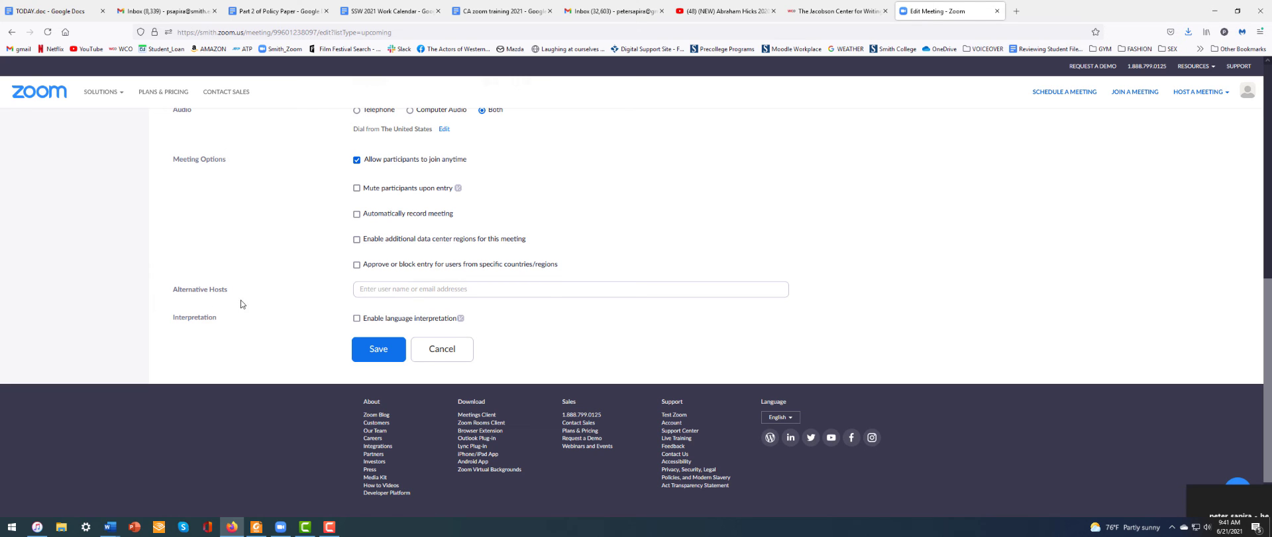
left_click(379, 349)
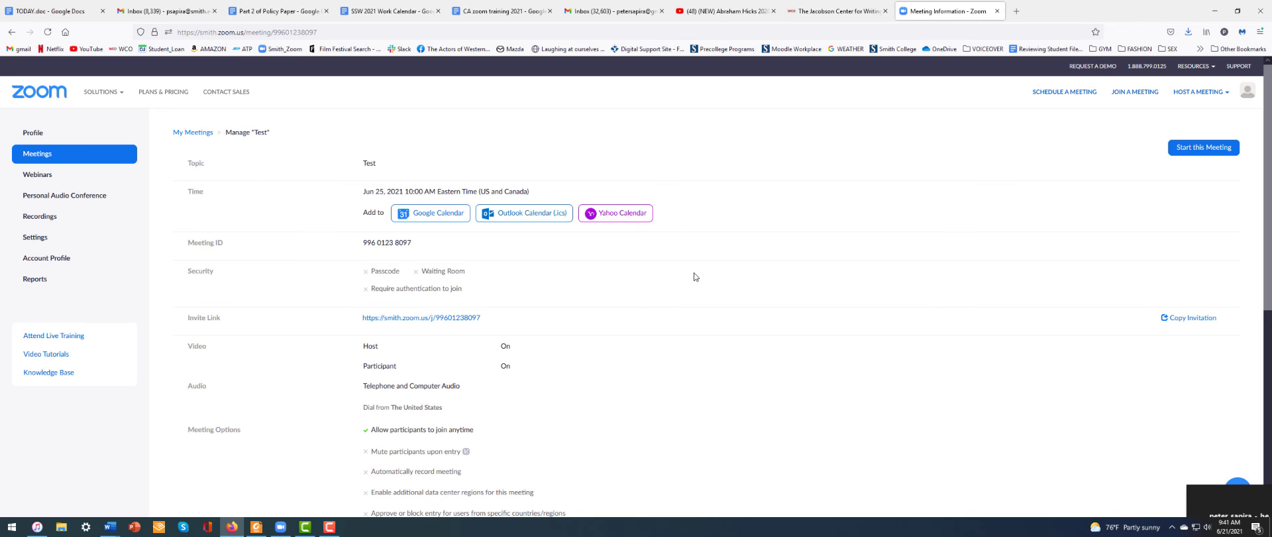
scroll(694, 272, "down", 3)
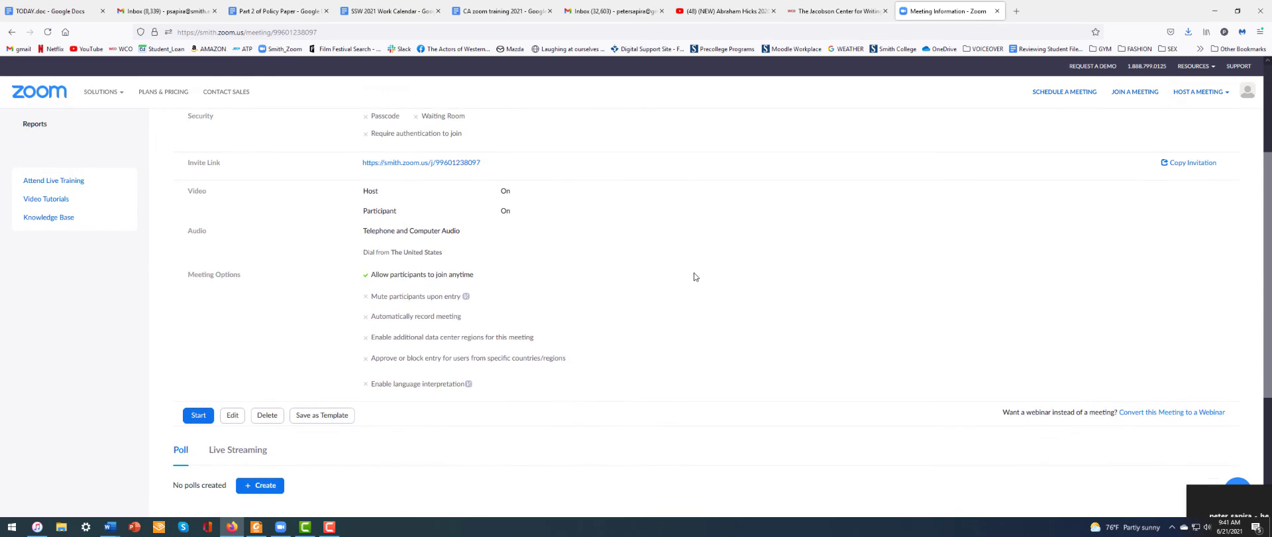
Create a new poll for the meeting and title it "How are thinsg going?"
scroll(694, 277, "down", 3)
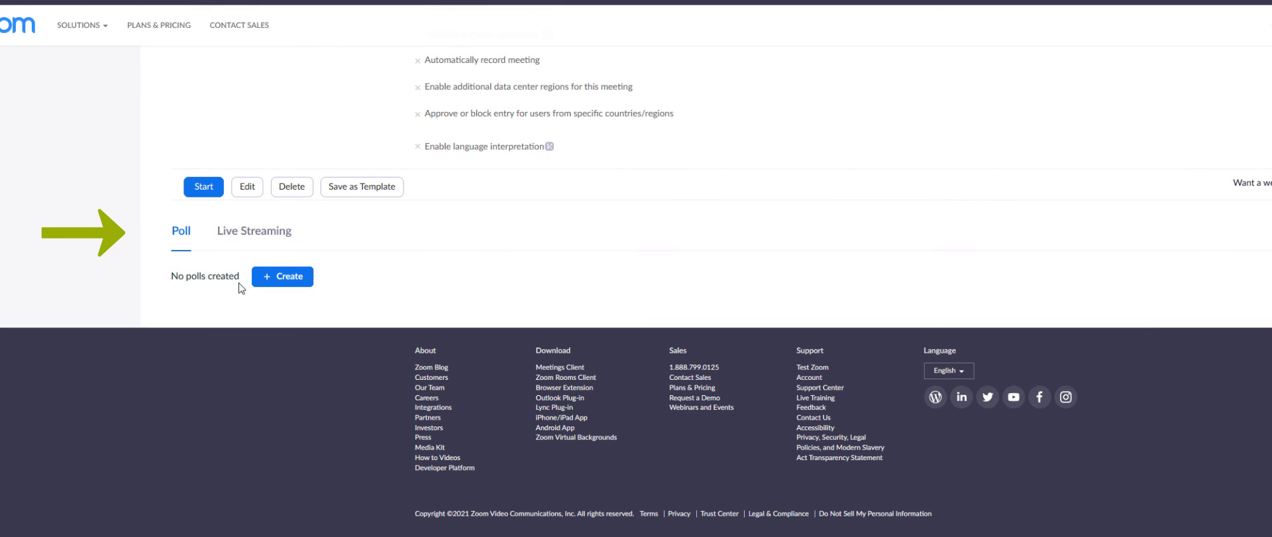
left_click(285, 277)
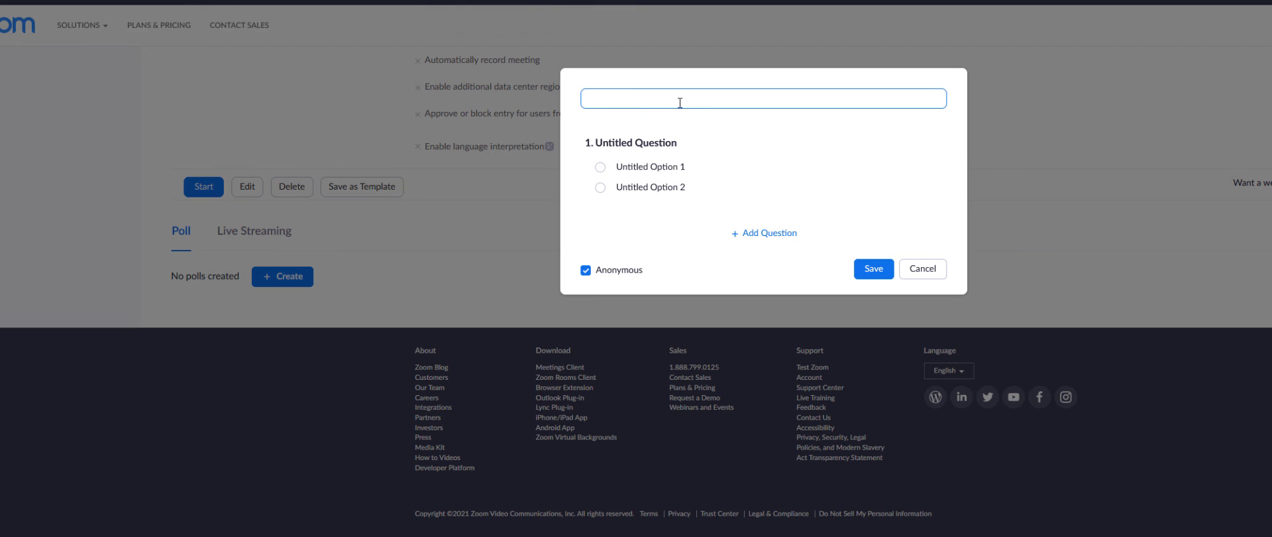
type("How are thinsg going")
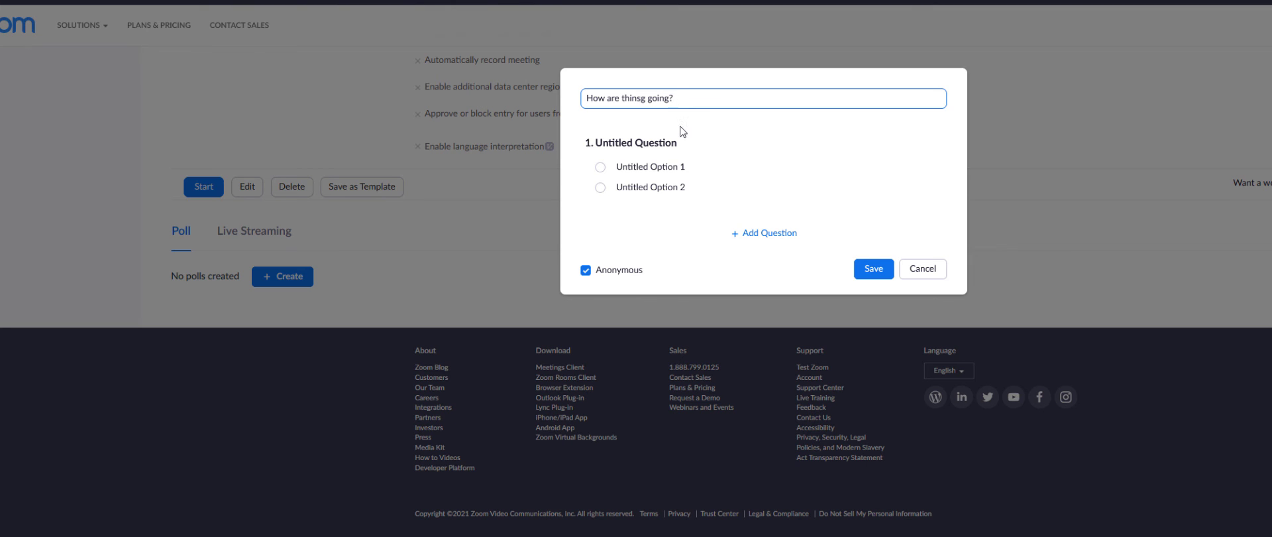
Add a second and a third question to the poll, give the third question an extra answer option, and save the poll
left_click(772, 233)
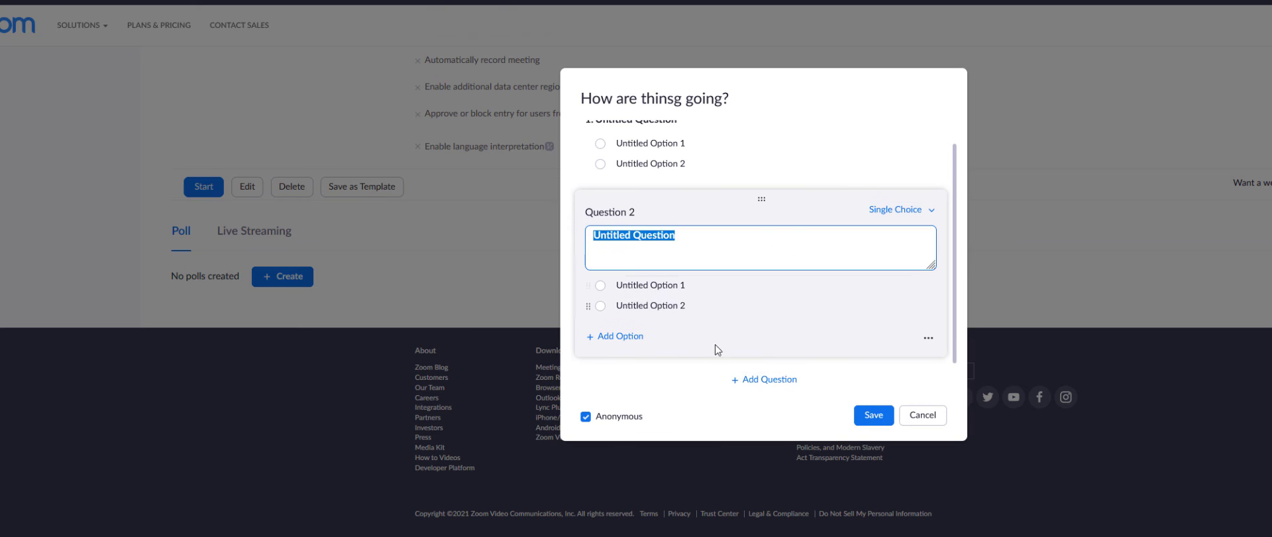
left_click(767, 381)
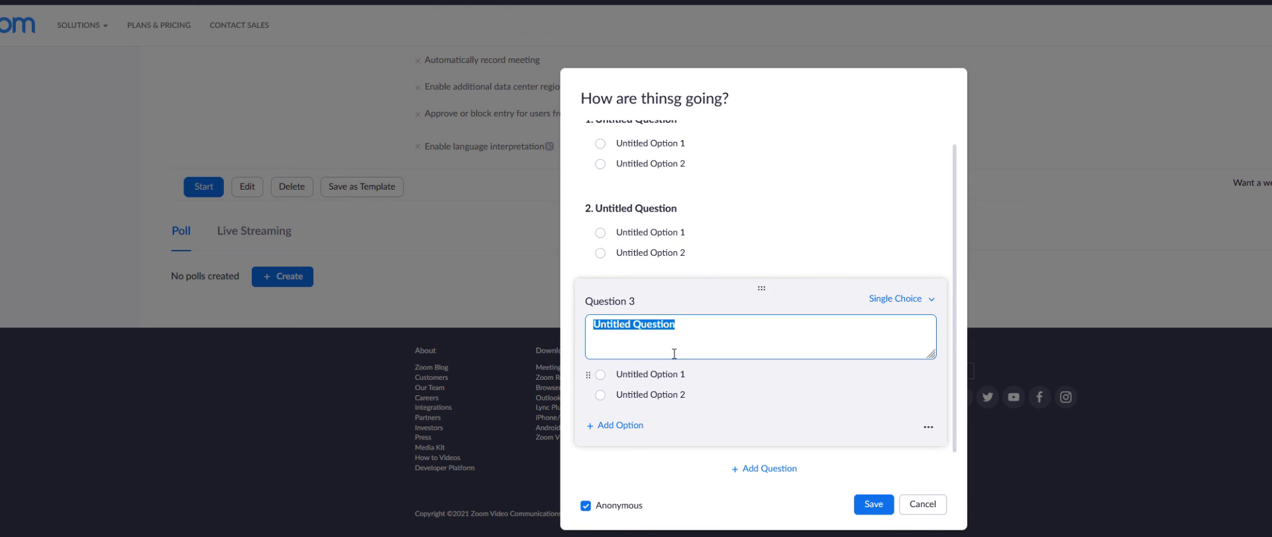
left_click(621, 421)
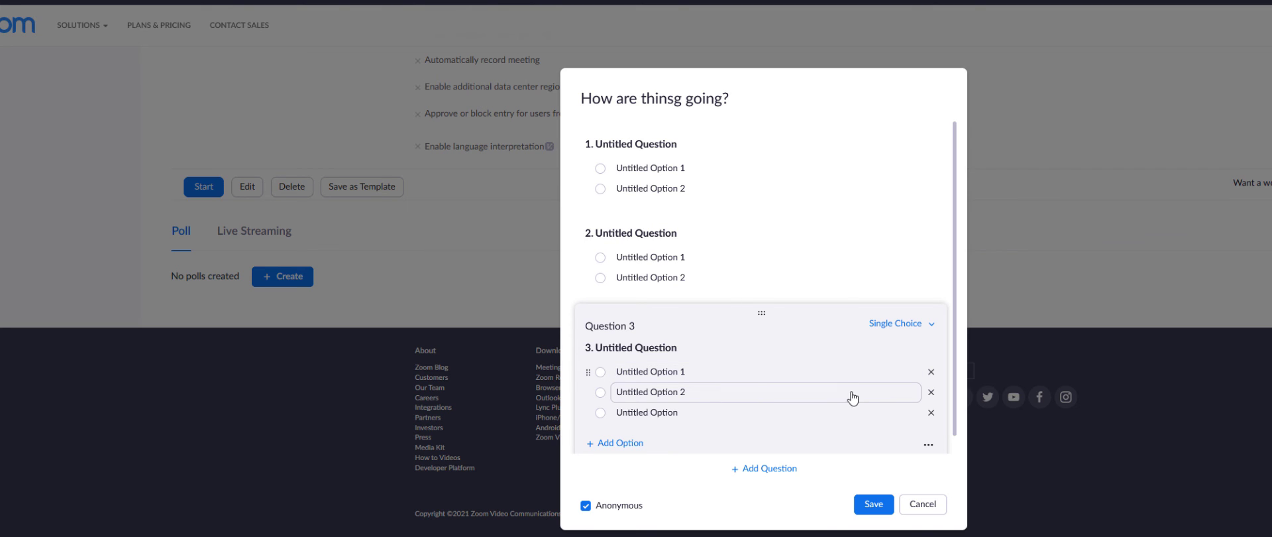
left_click(874, 505)
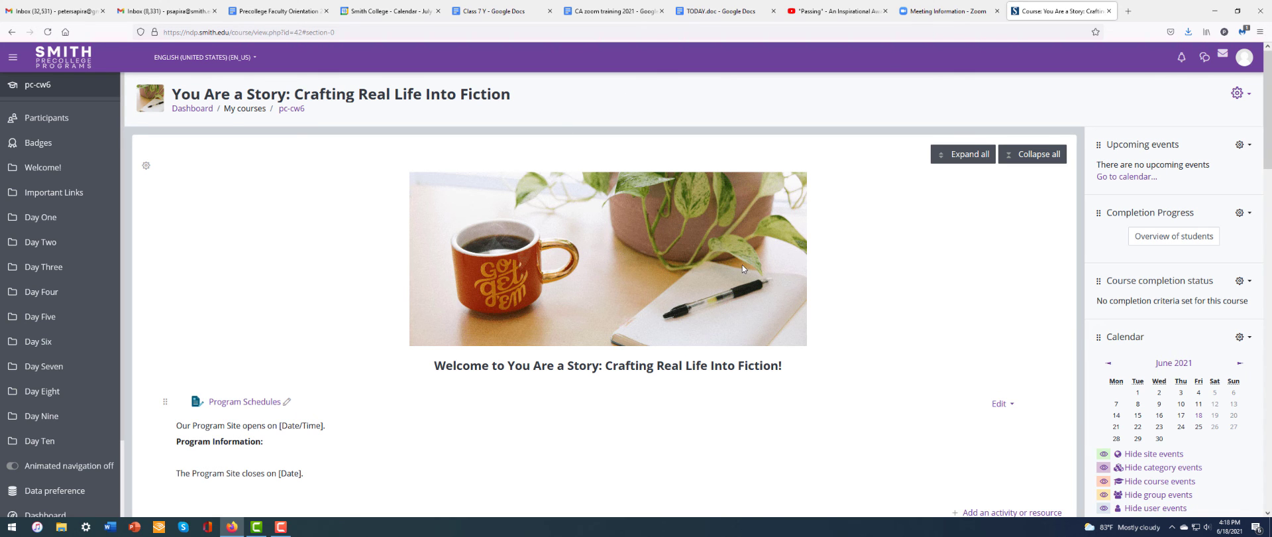
On the Moodle course page, look through the edit options of the Important Links section without choosing any
scroll(742, 266, "down", 5)
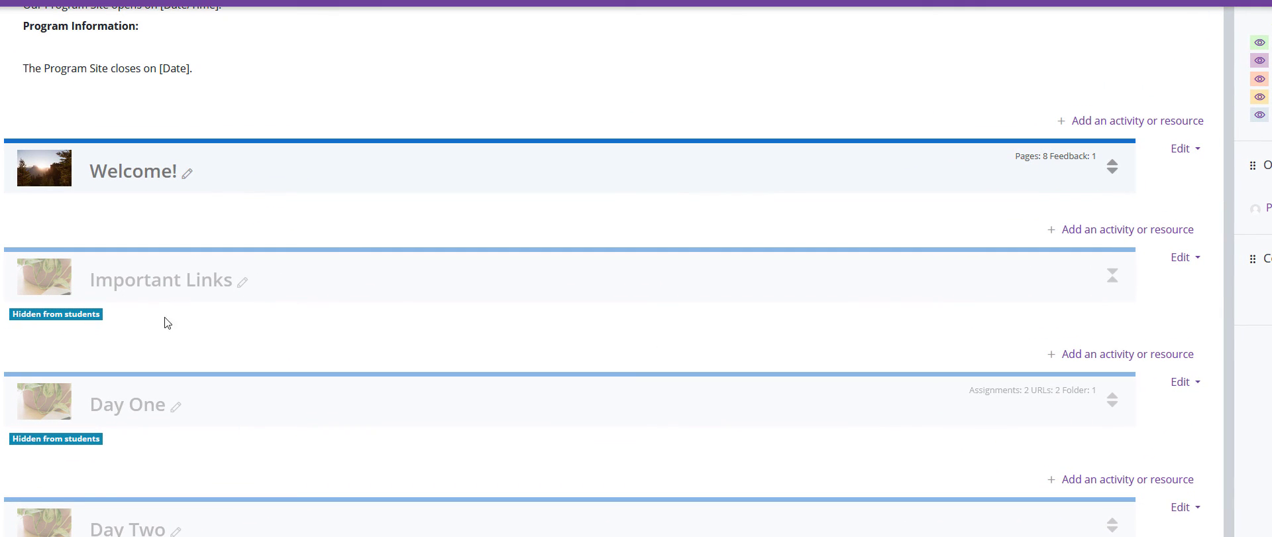
left_click(1197, 261)
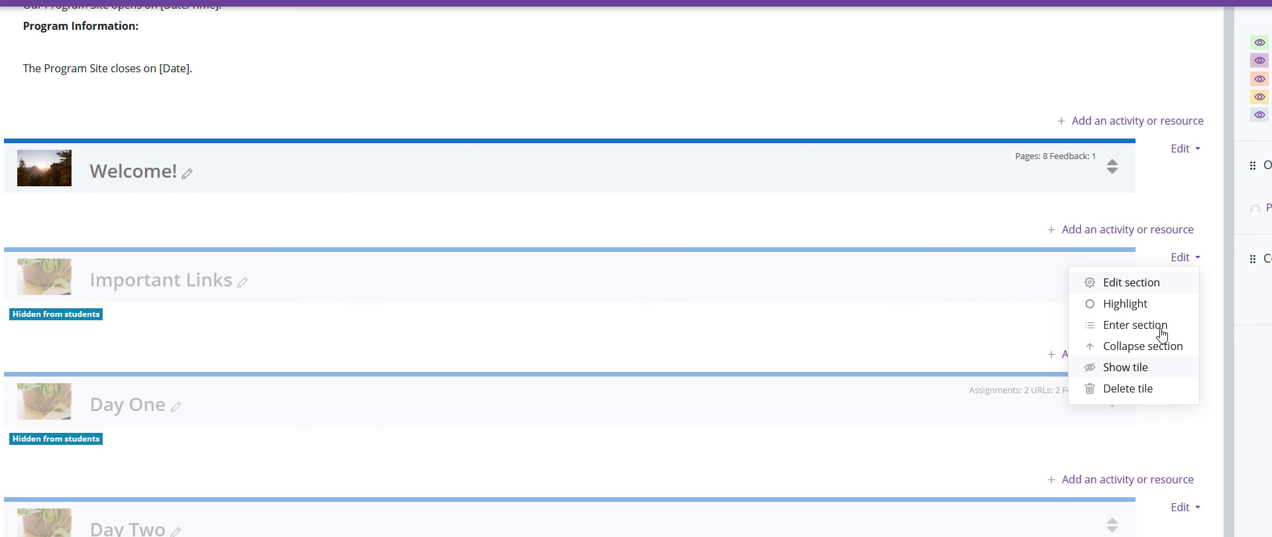
left_click(1188, 202)
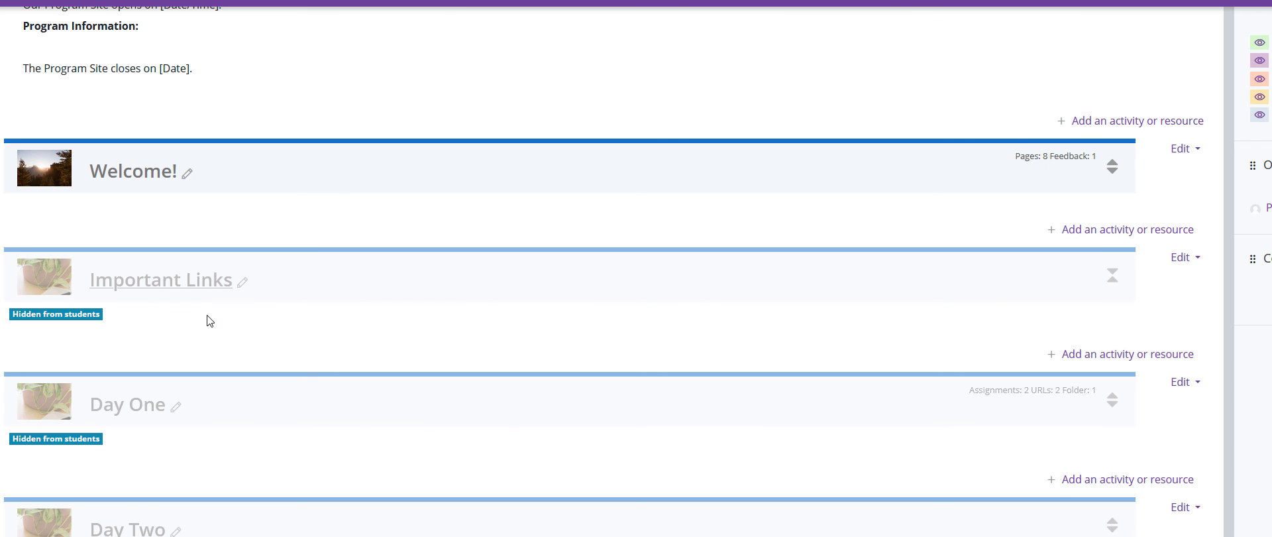
Add a new URL resource to the Important Links section
left_click(1150, 363)
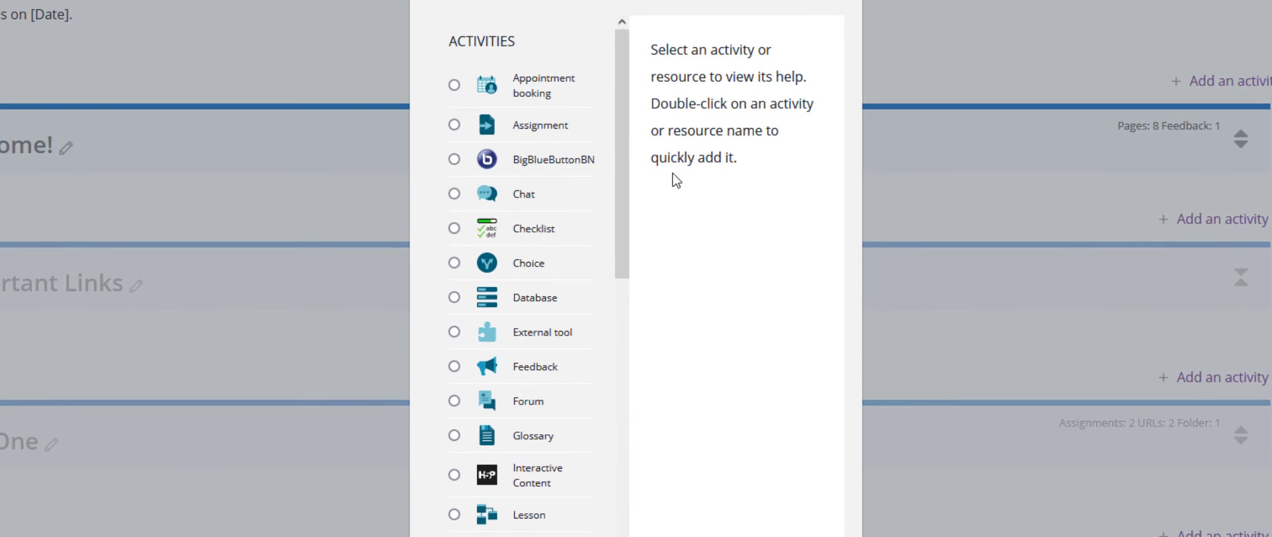
left_click_drag(625, 113, 646, 453)
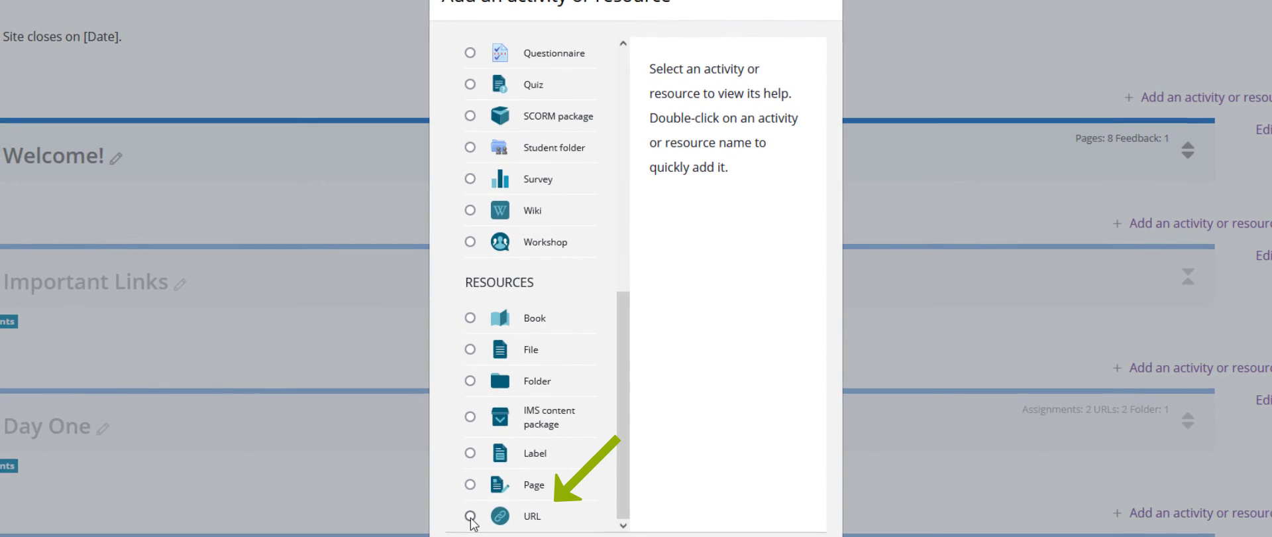
left_click(453, 534)
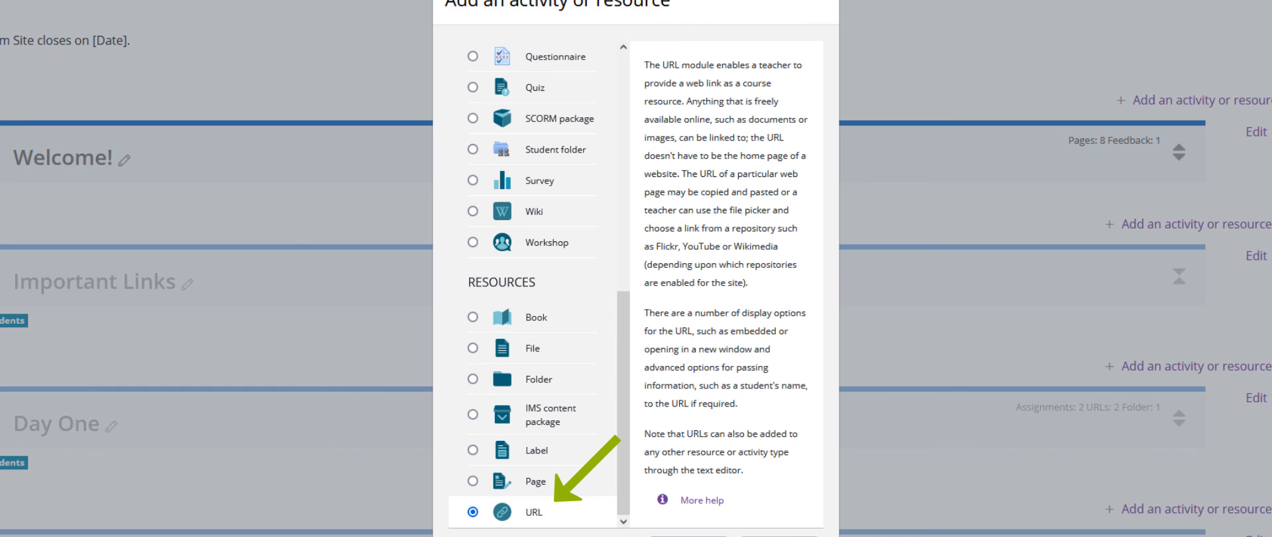
left_click(690, 536)
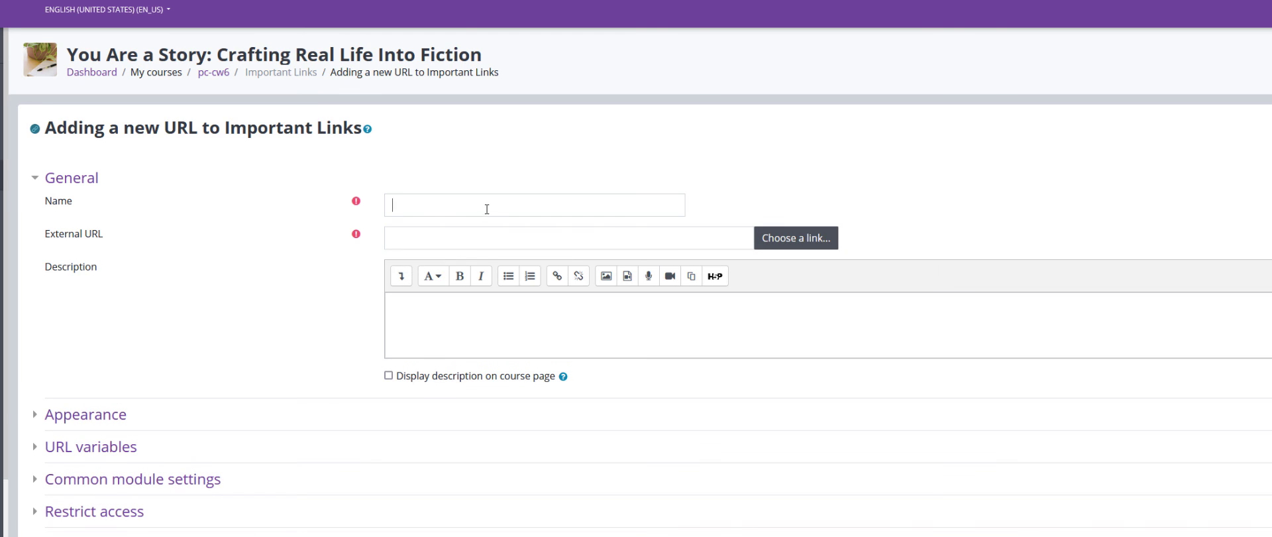
Name the URL resource "Class Zoom link", paste the copied Zoom invite link as its external URL, and save it back to the course
left_click(487, 209)
type("Cl")
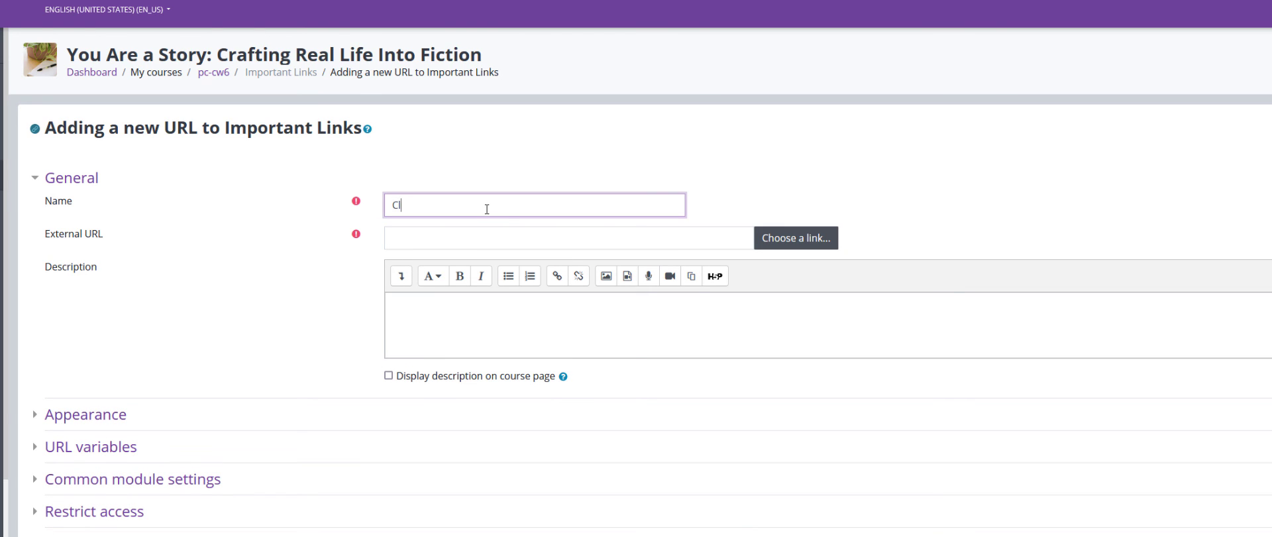
type("ass Zoom link")
left_click(522, 237)
key("ctrl+v")
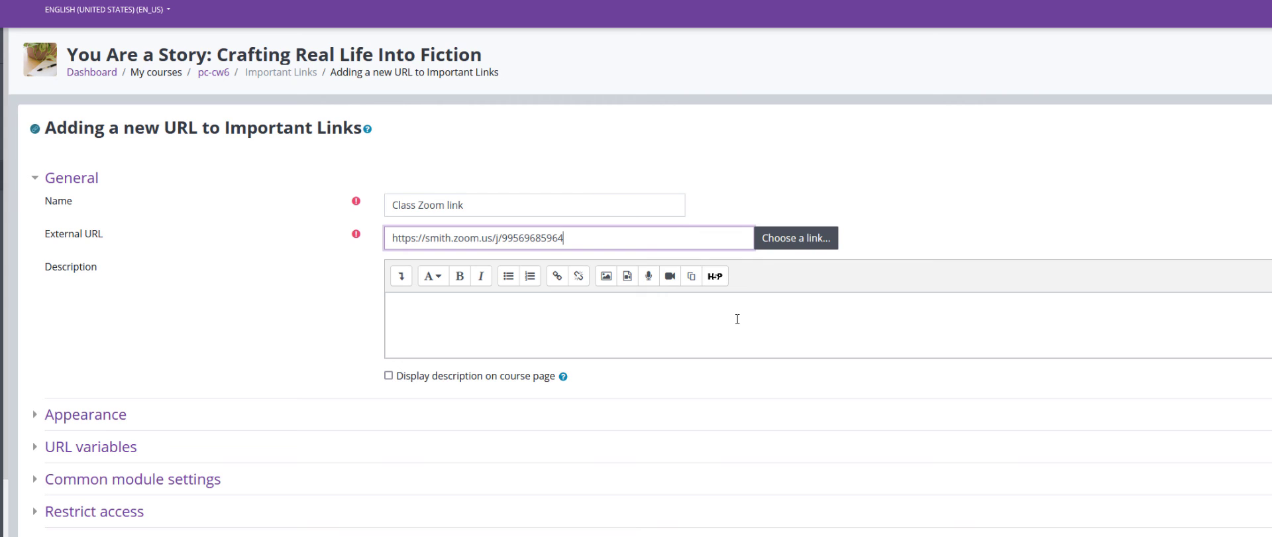
scroll(738, 319, "down", 2)
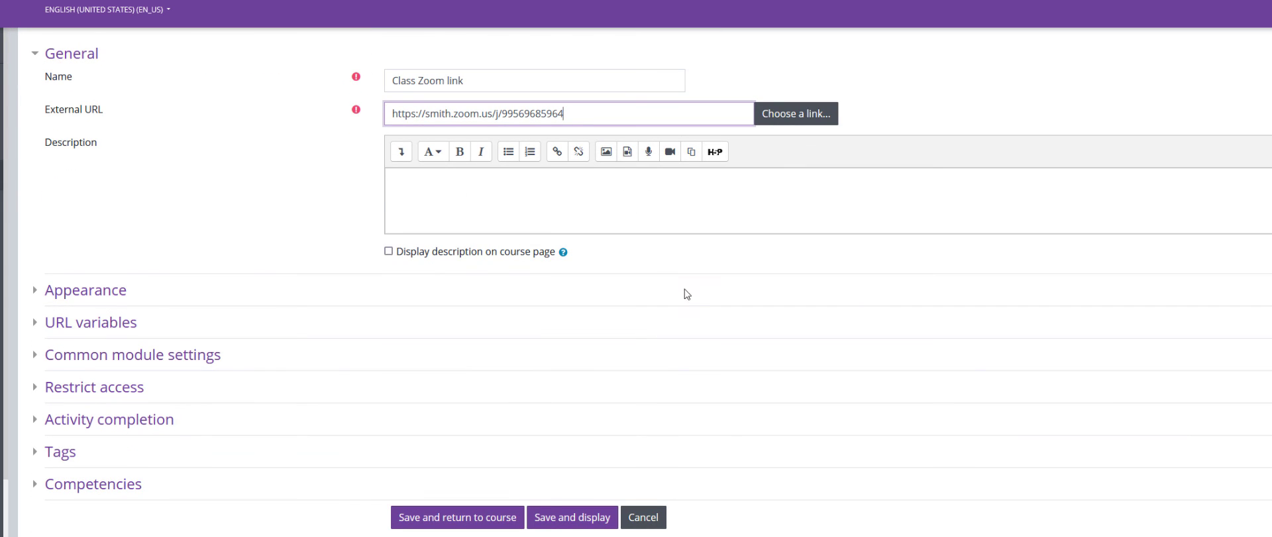
scroll(695, 307, "down", 2)
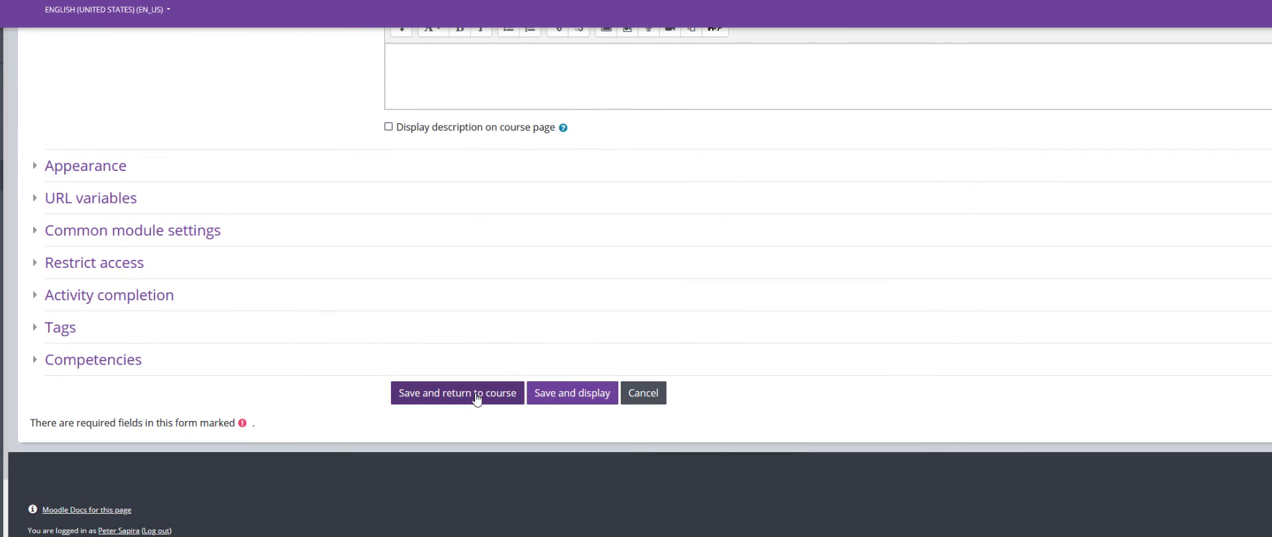
left_click(475, 396)
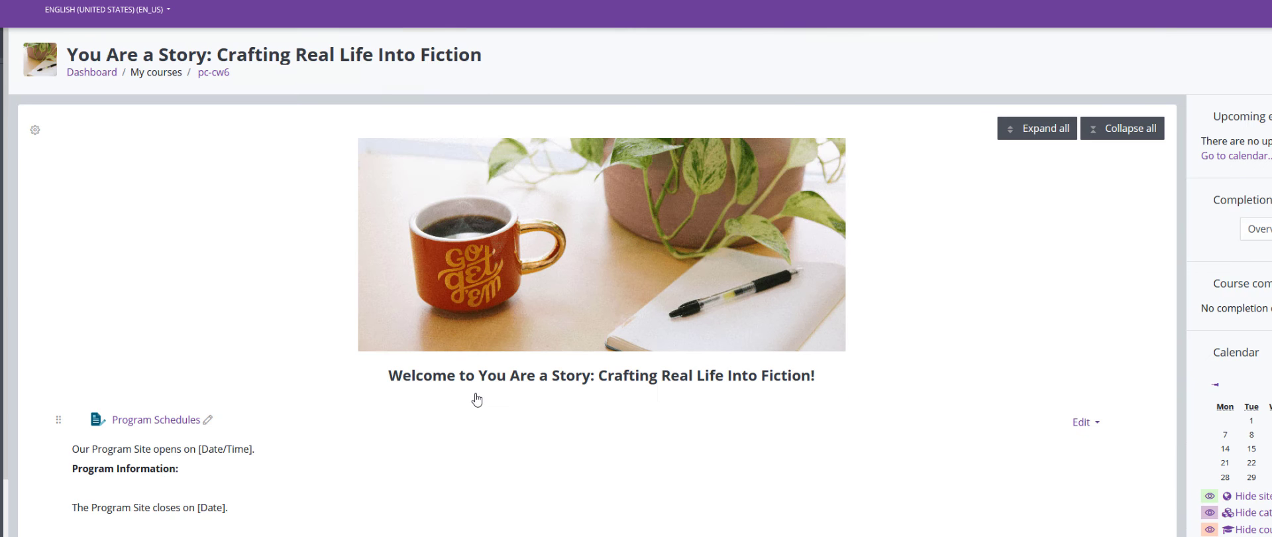
Delete the "Class Zoom link" resource from the Important Links section and confirm the deletion
scroll(518, 389, "down", 5)
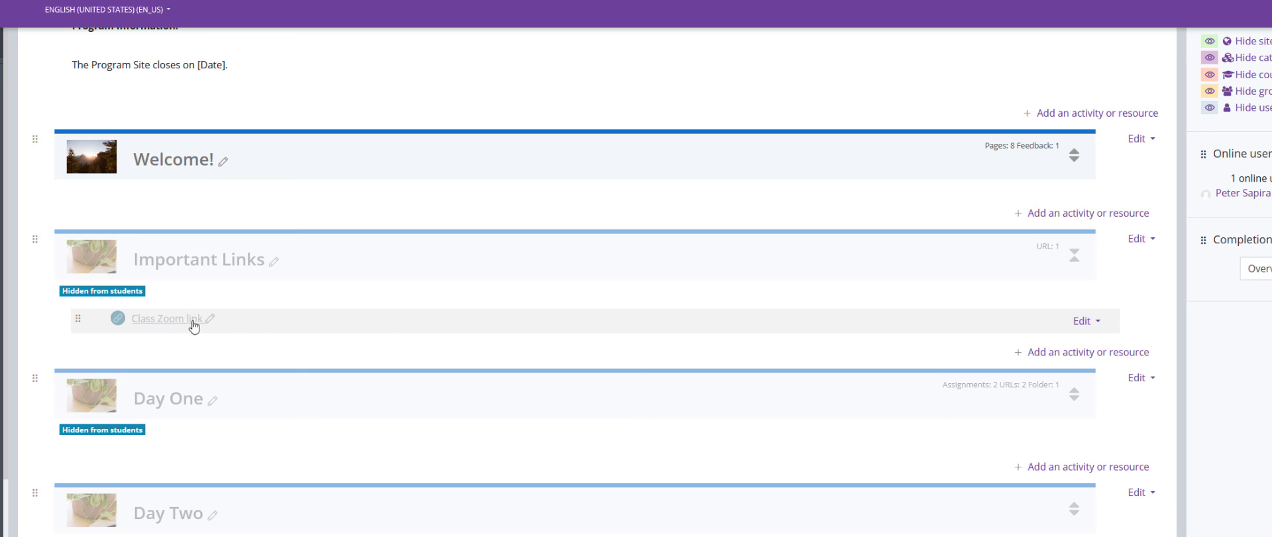
left_click(1100, 325)
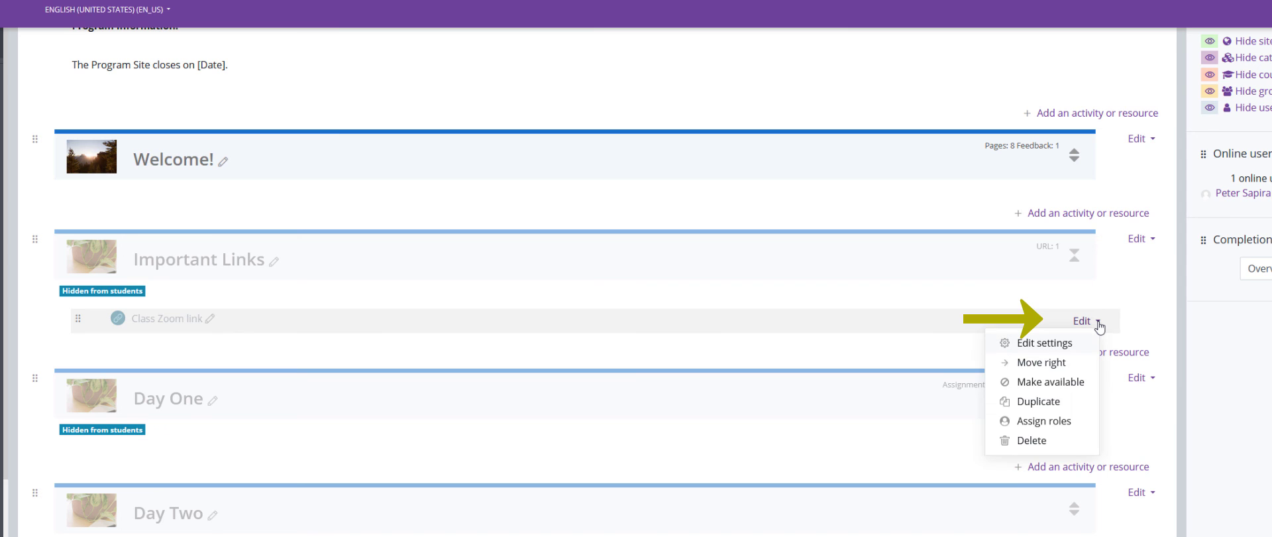
left_click(1058, 448)
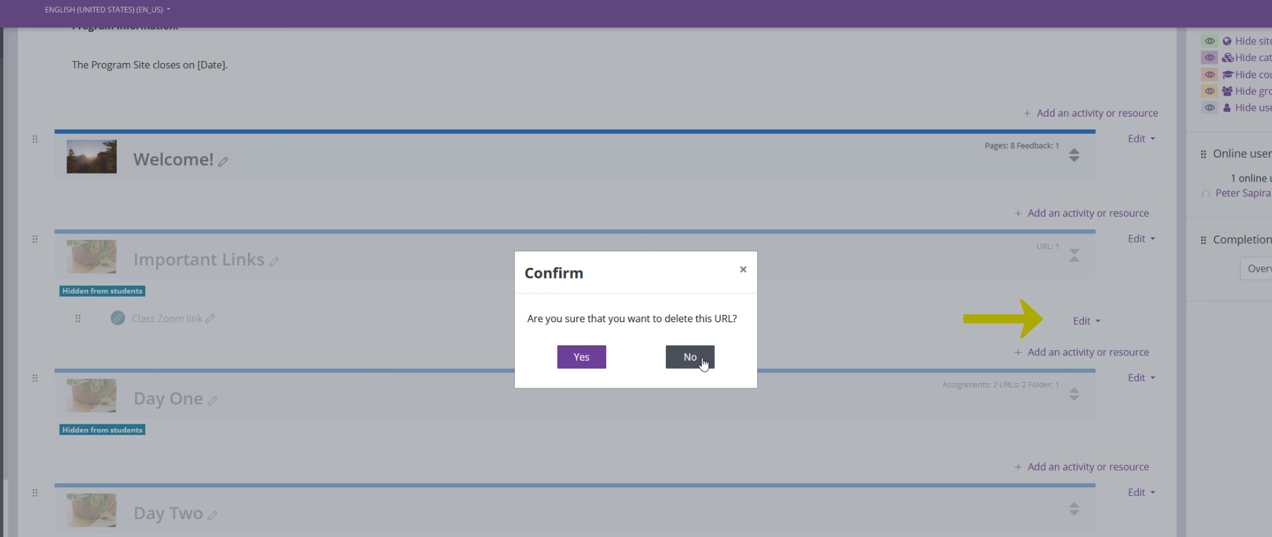
left_click(582, 359)
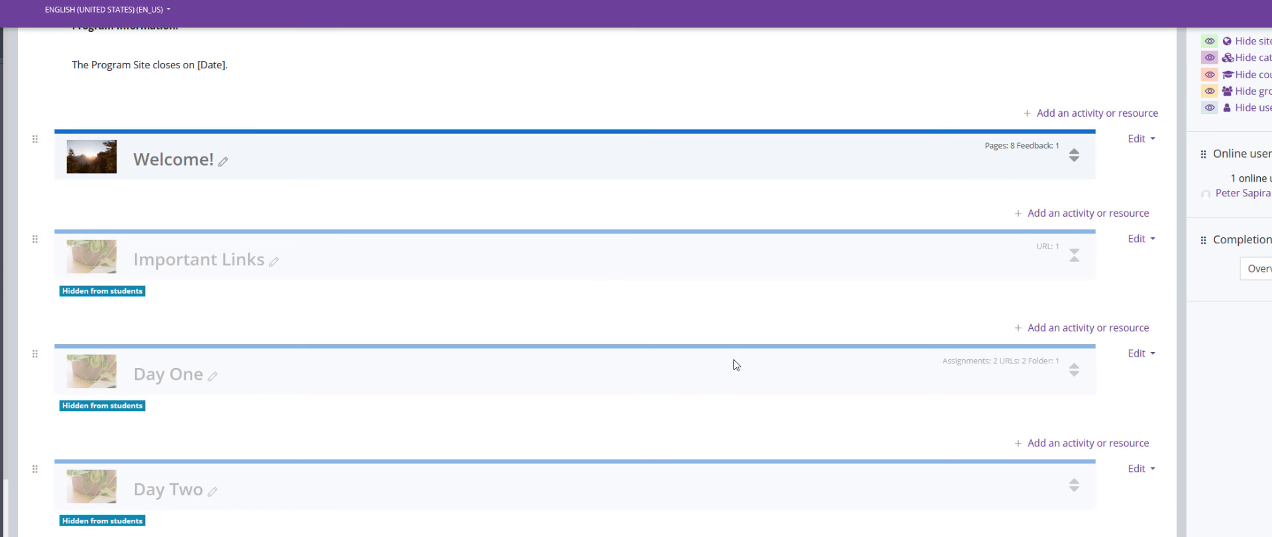